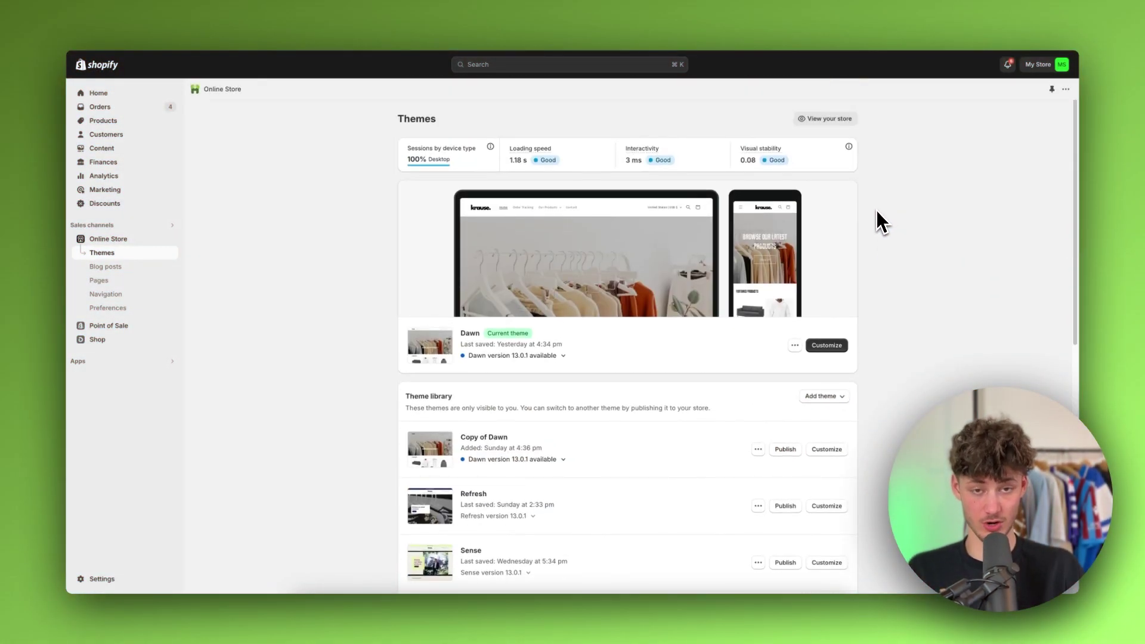
Highlight the krausecompany.online domain name and the free course headline on screen
scroll(875, 214, down, 4)
scroll(871, 217, up, 2)
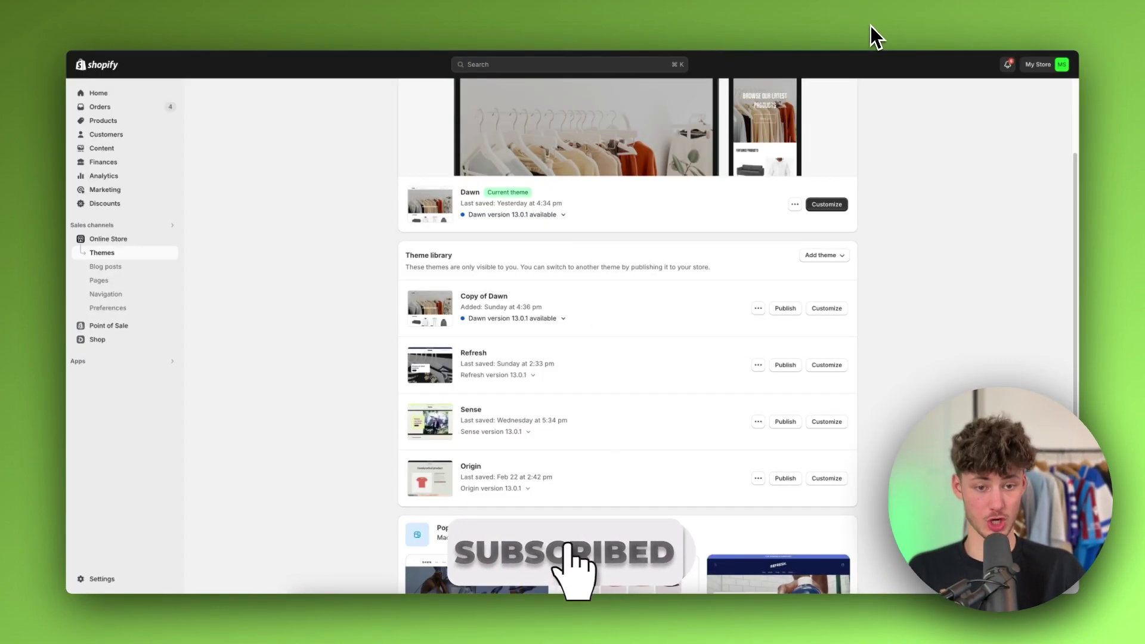
scroll(888, 206, down, 3)
scroll(893, 216, up, 5)
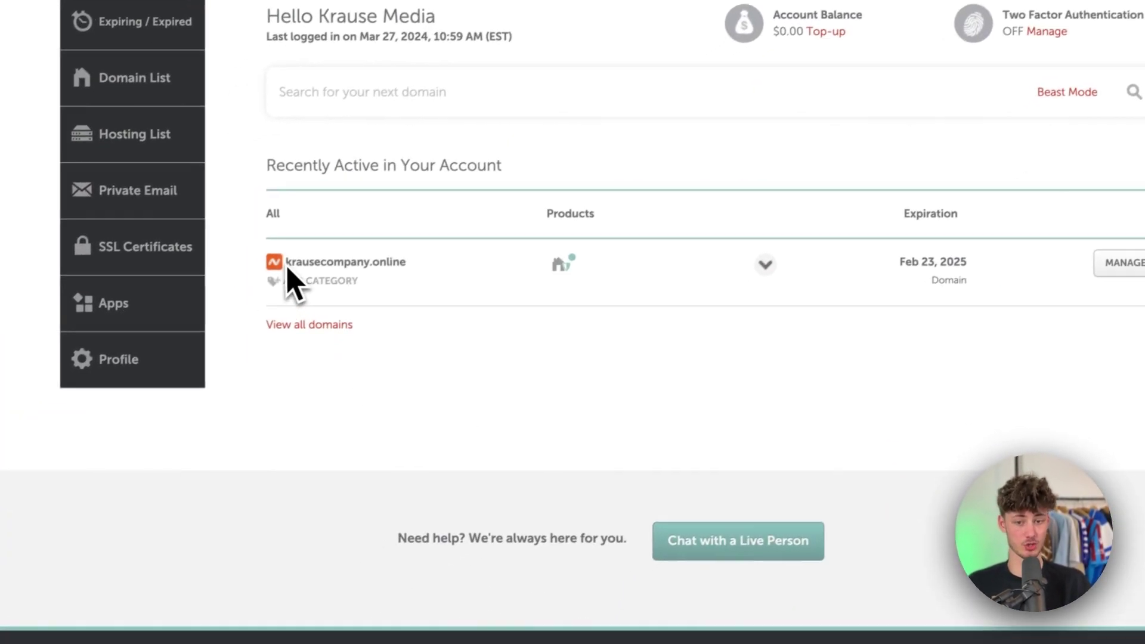
drag(240, 291, 423, 293)
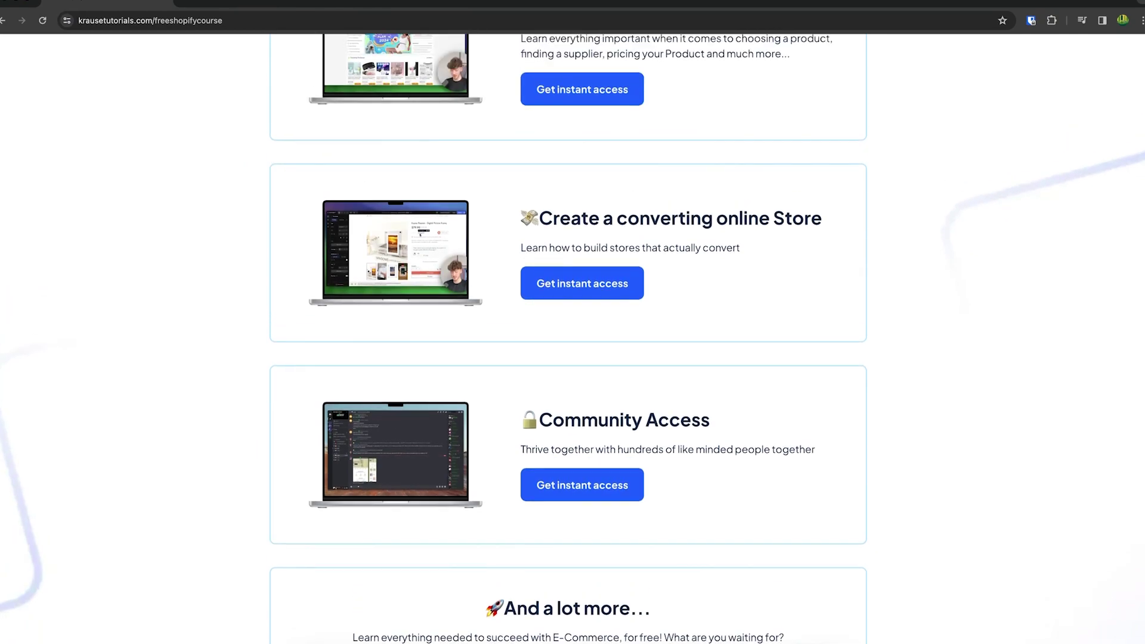
scroll(572, 322, up, 10)
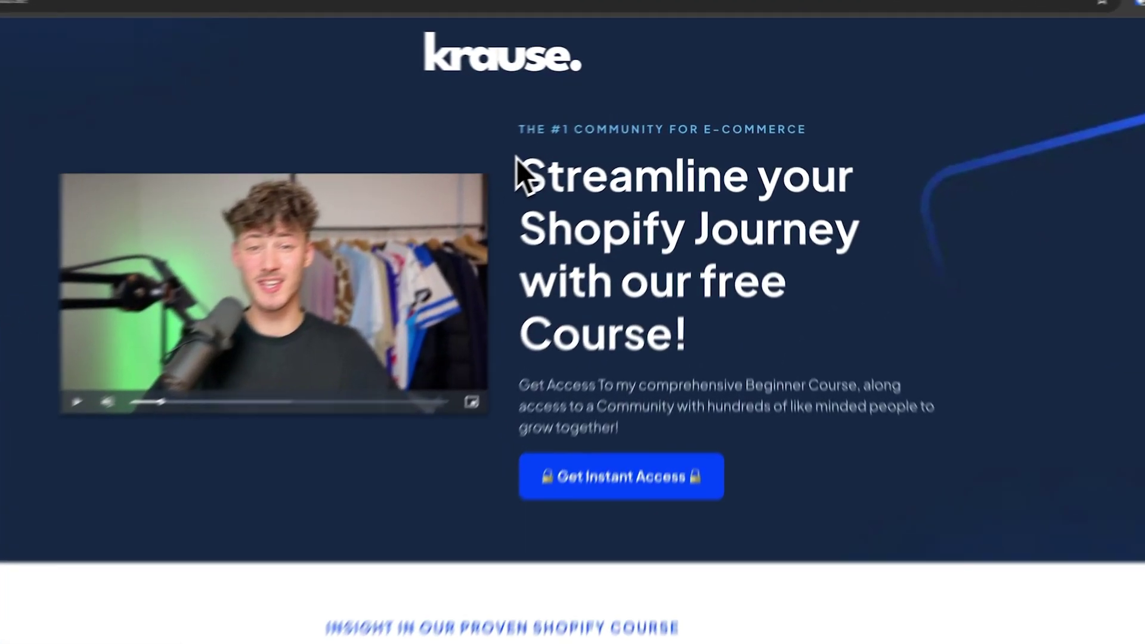
drag(517, 159, 749, 358)
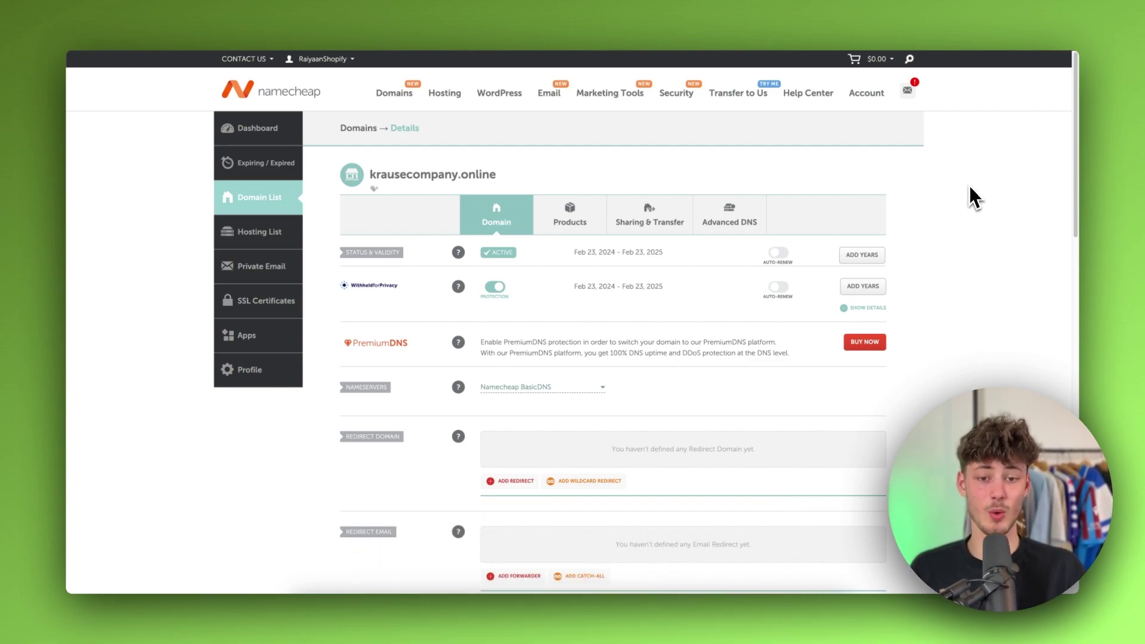
Go to the Domains page under Settings in the Shopify admin
scroll(966, 194, down, 2)
scroll(965, 194, up, 2)
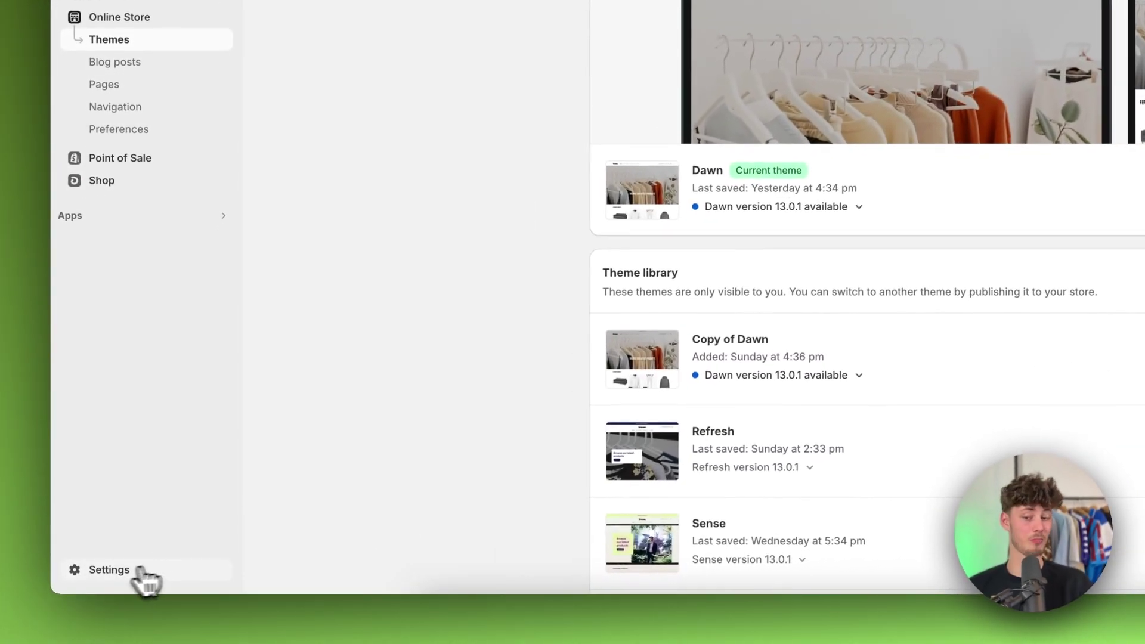
click(98, 578)
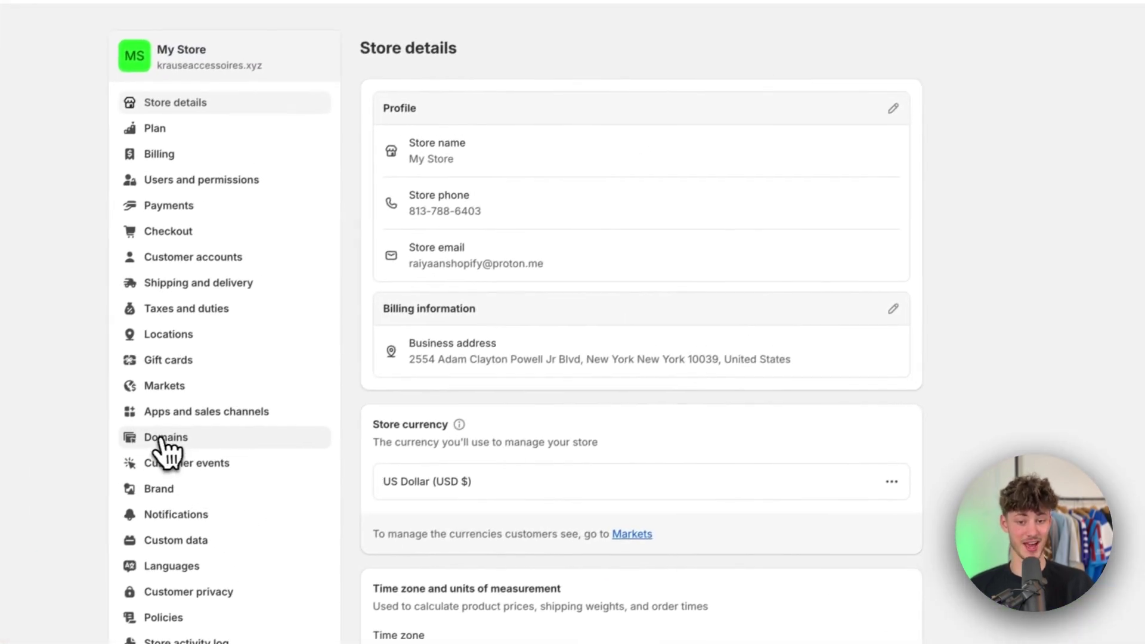
click(525, 111)
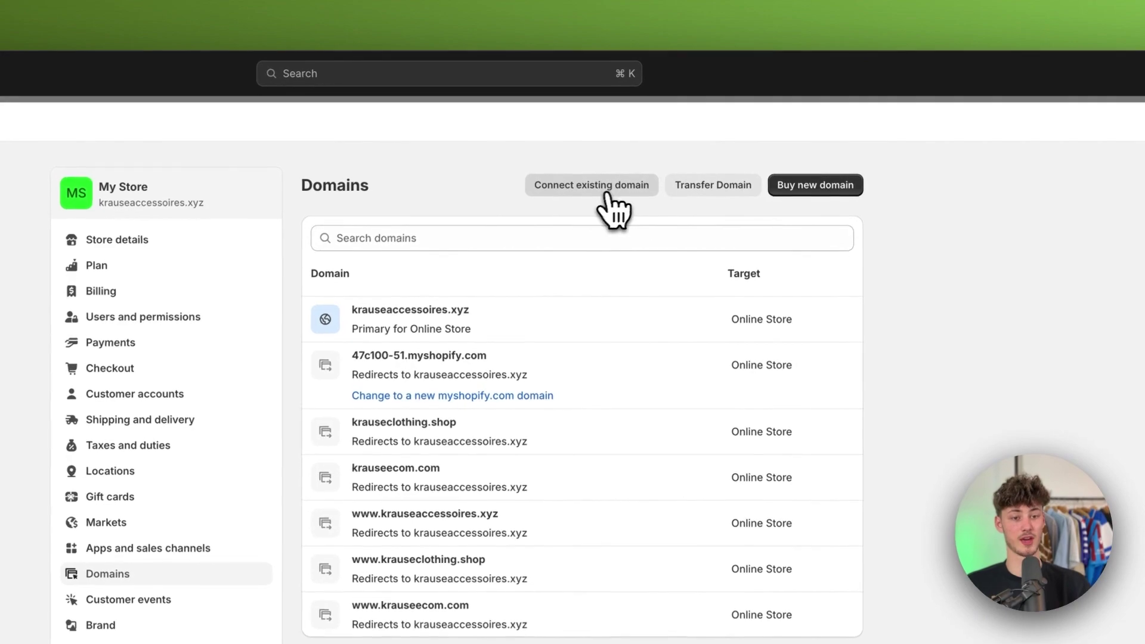
Start connecting an existing domain in Shopify, then open krausecompany.online's Advanced DNS in Namecheap
click(590, 186)
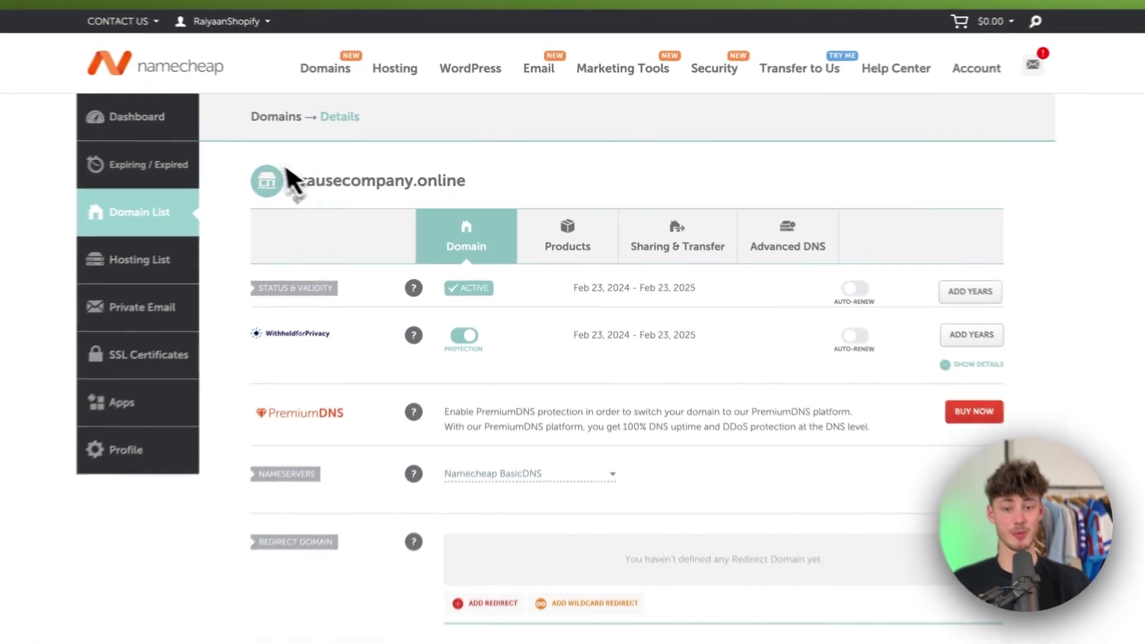
drag(360, 176, 494, 179)
click(794, 233)
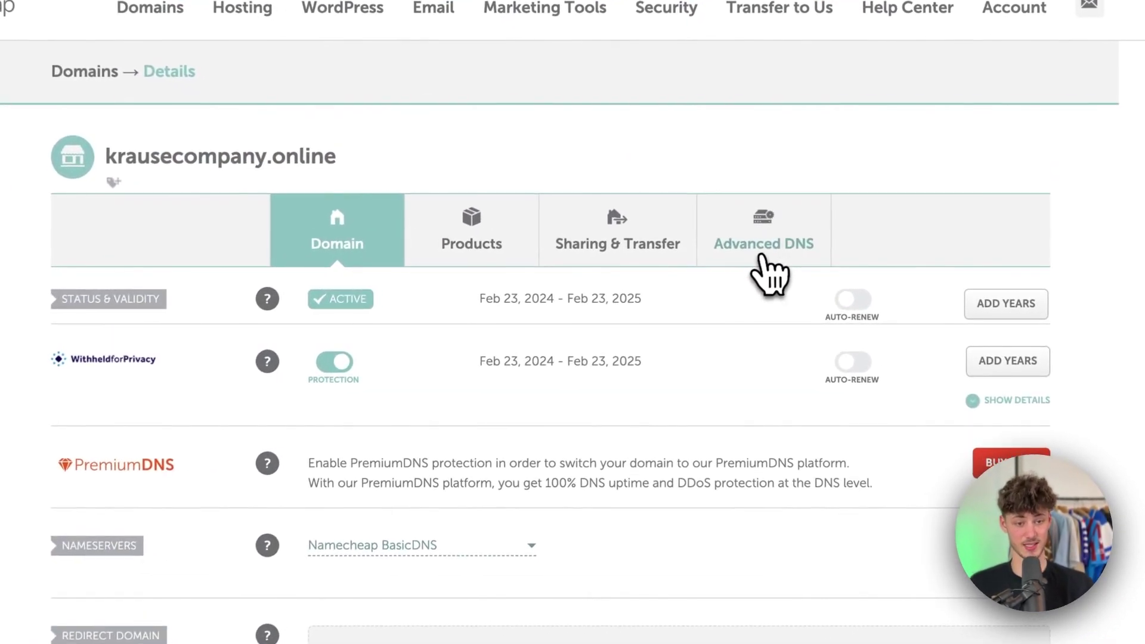
click(798, 257)
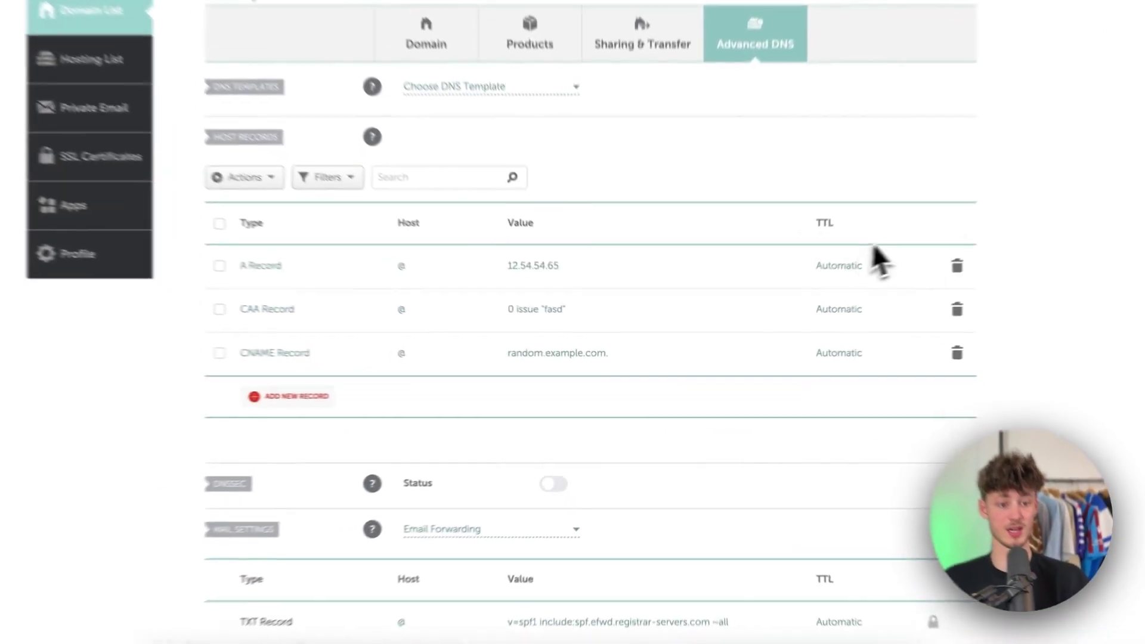
Delete the A, CNAME and CAA host records, confirming each deletion
click(956, 265)
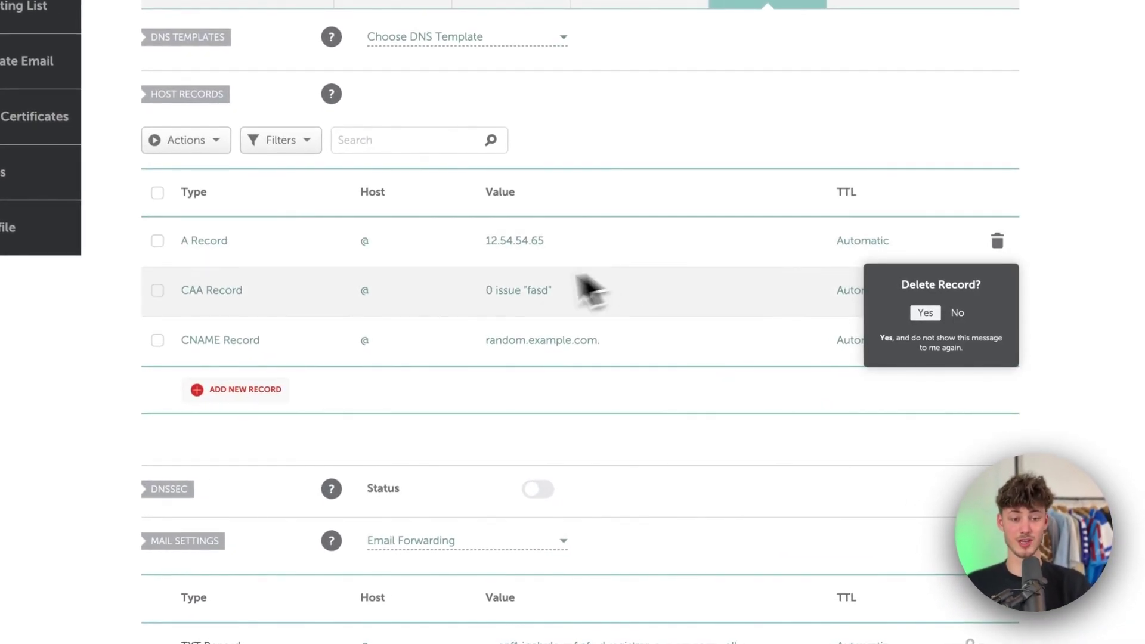
click(890, 325)
click(997, 290)
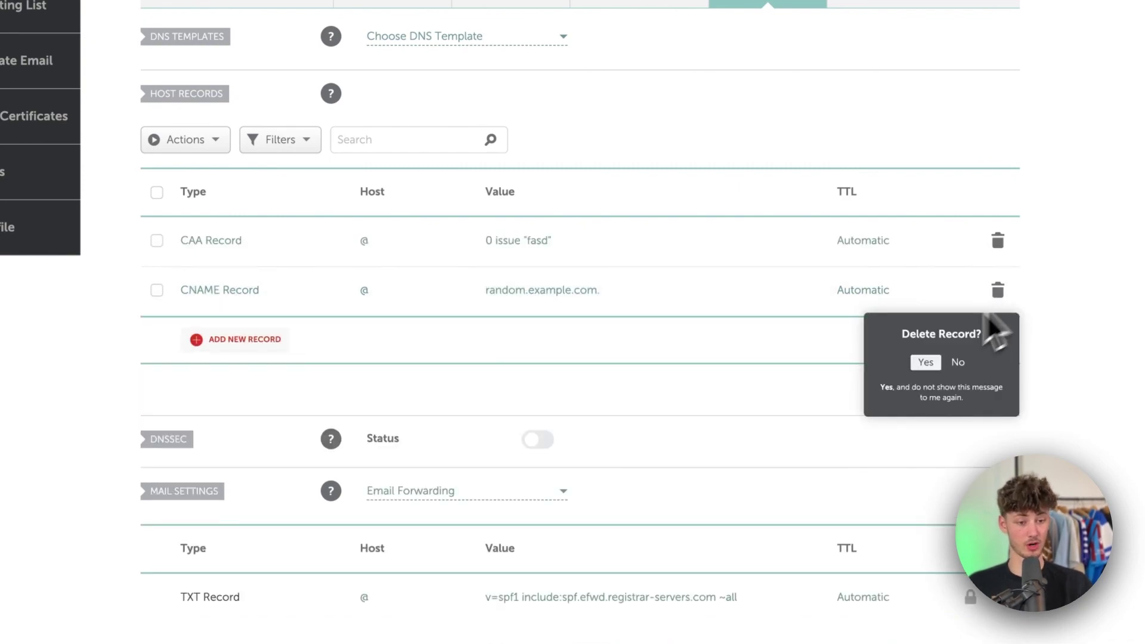
click(928, 363)
click(1001, 251)
click(928, 313)
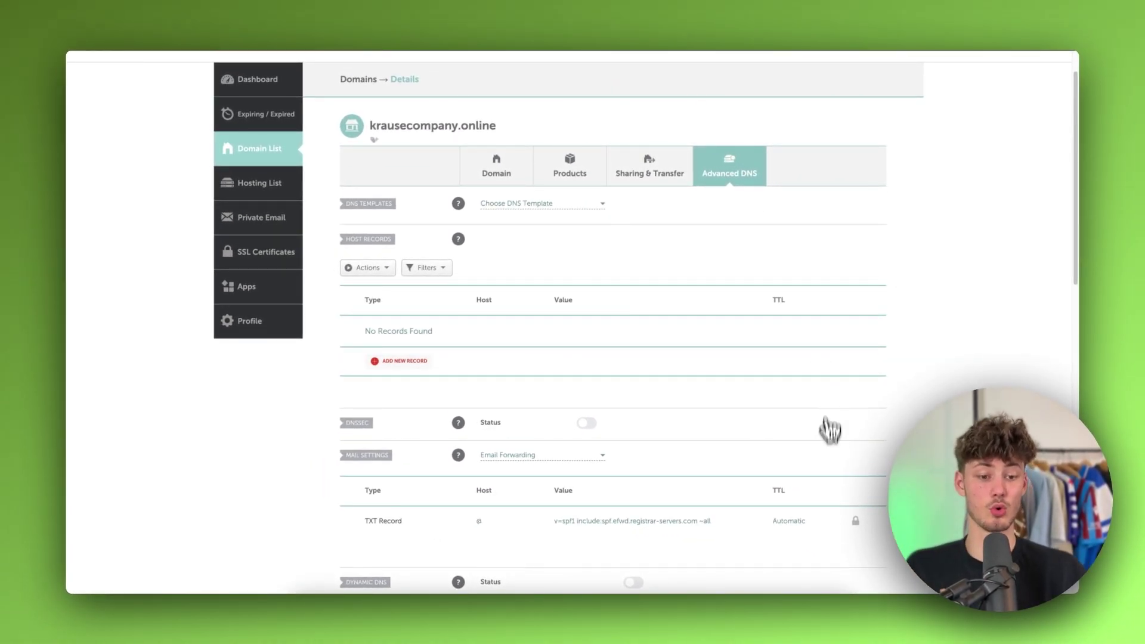
Add an A record for host @ with value 23.227.38.65 copied from the notes
click(781, 614)
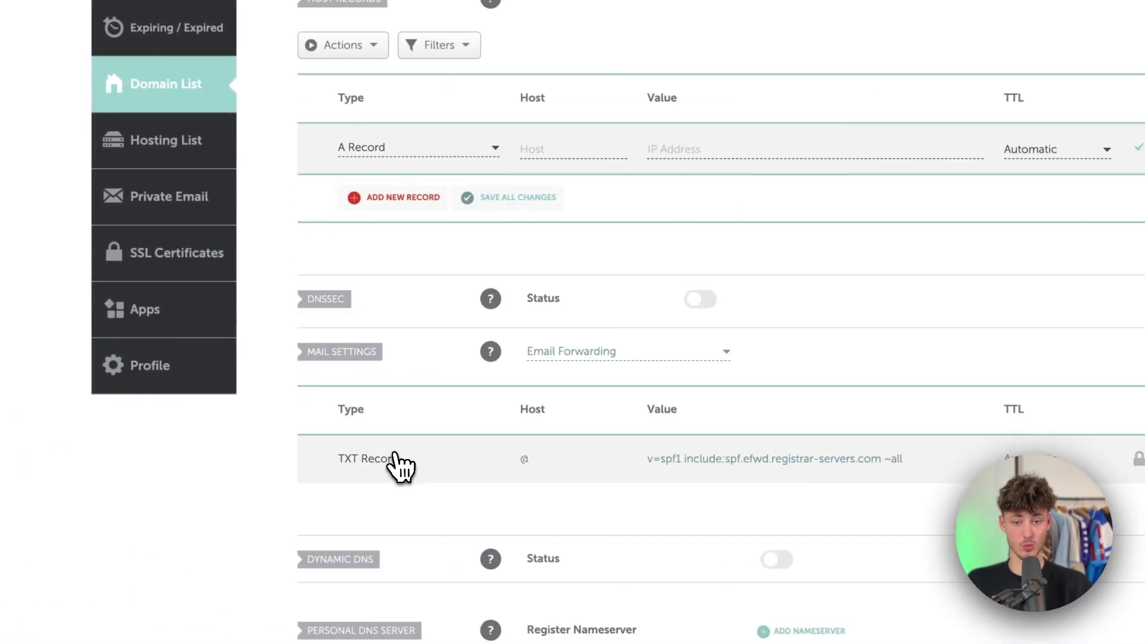
click(417, 147)
click(412, 171)
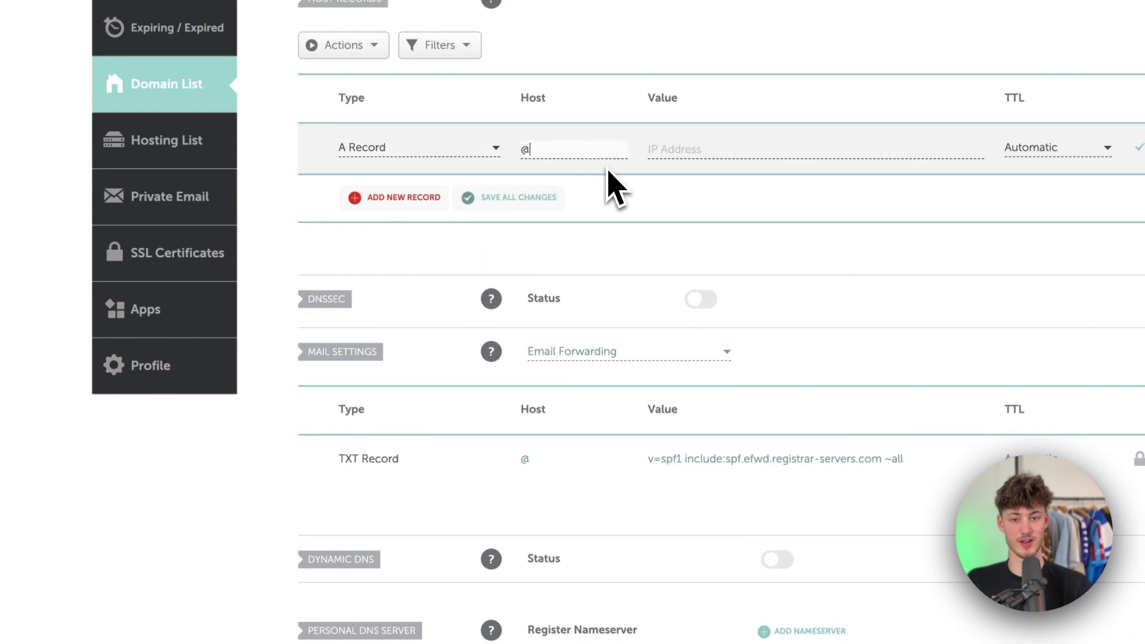
scroll(614, 188, up, 4)
double_click(555, 391)
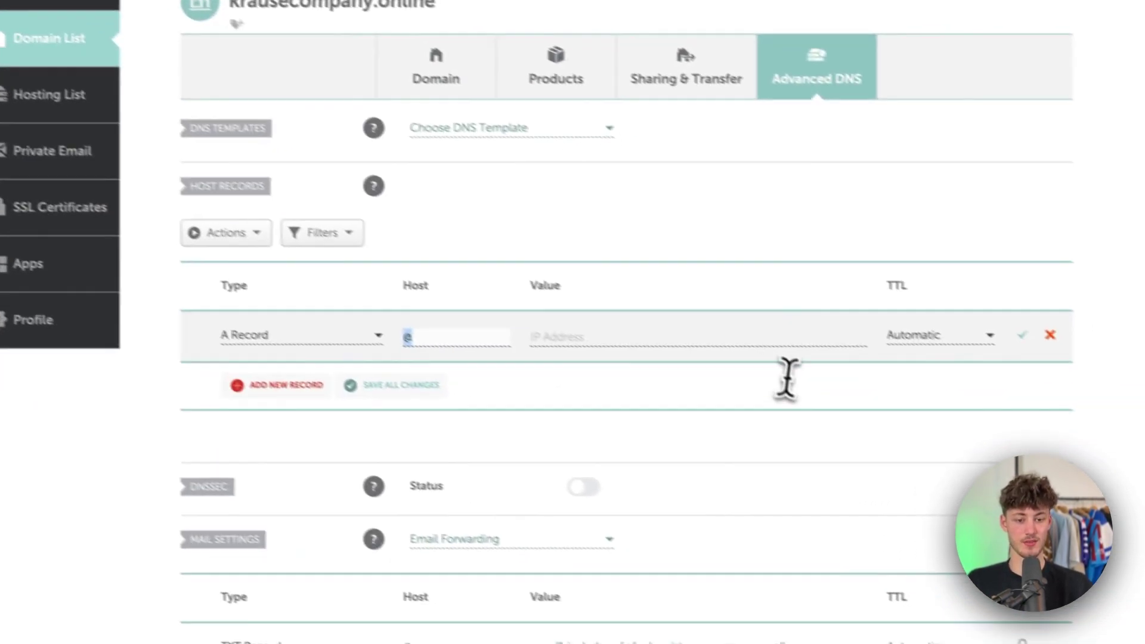
key(super+Tab)
drag(916, 285, 940, 289)
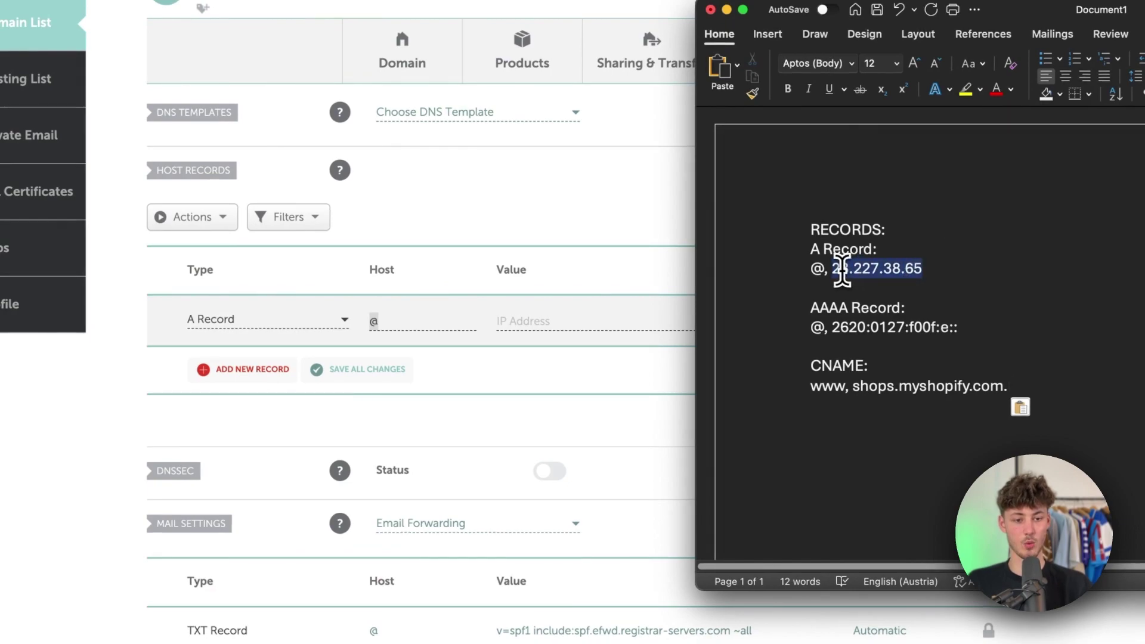
click(547, 322)
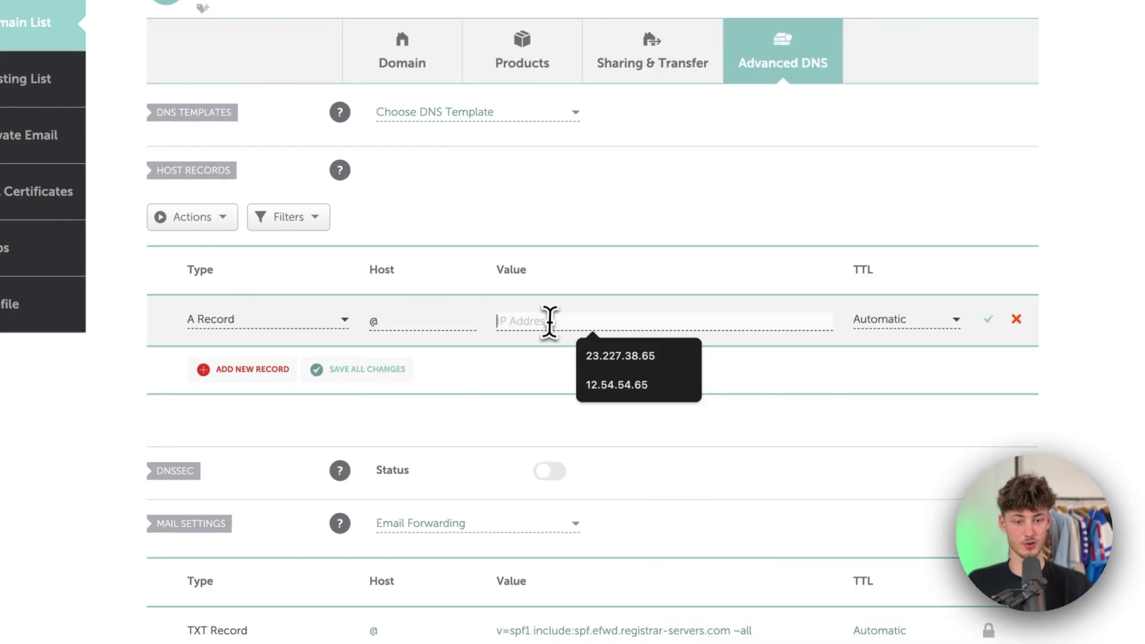
text(23.227.38.65)
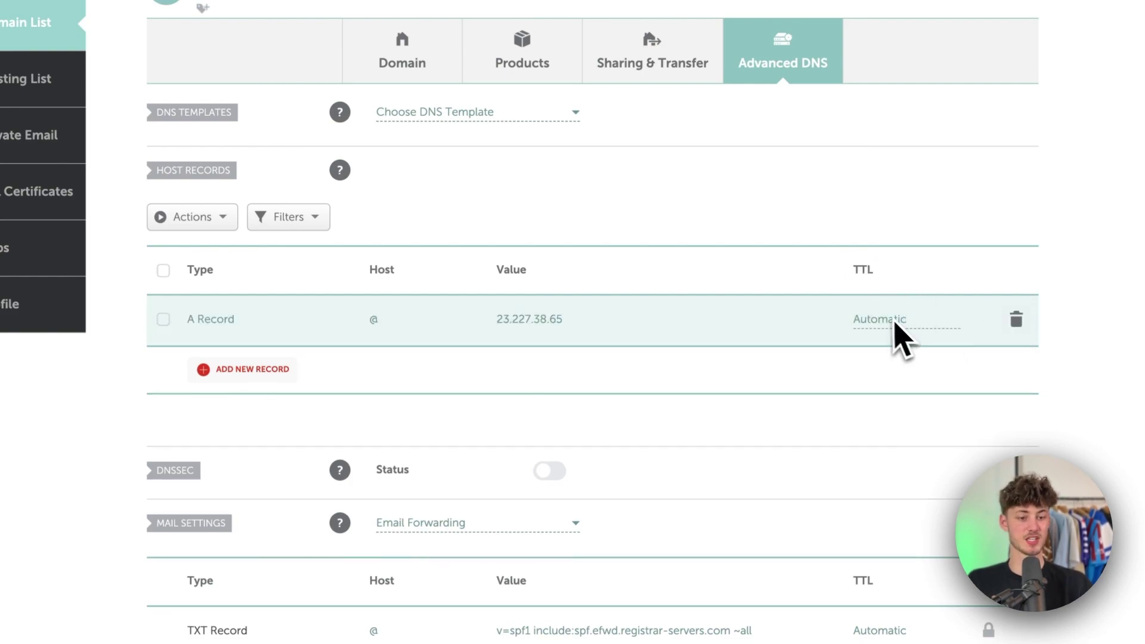
Add and save an AAAA record for host @ with value 2620:0127:f00f:e::
click(282, 372)
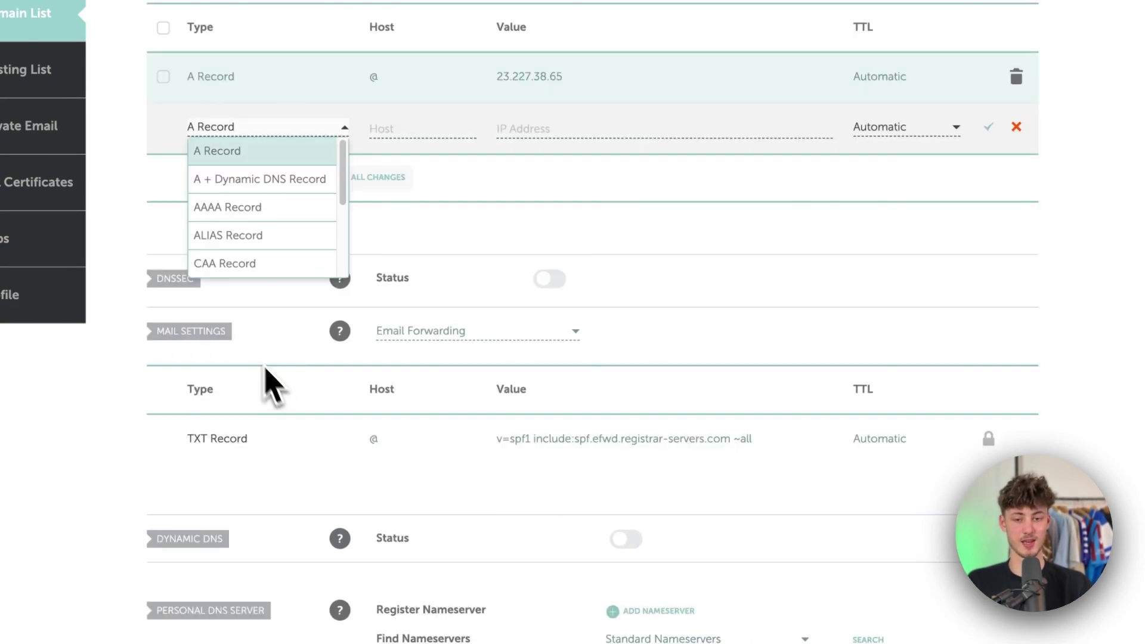
scroll(268, 214, down, 1)
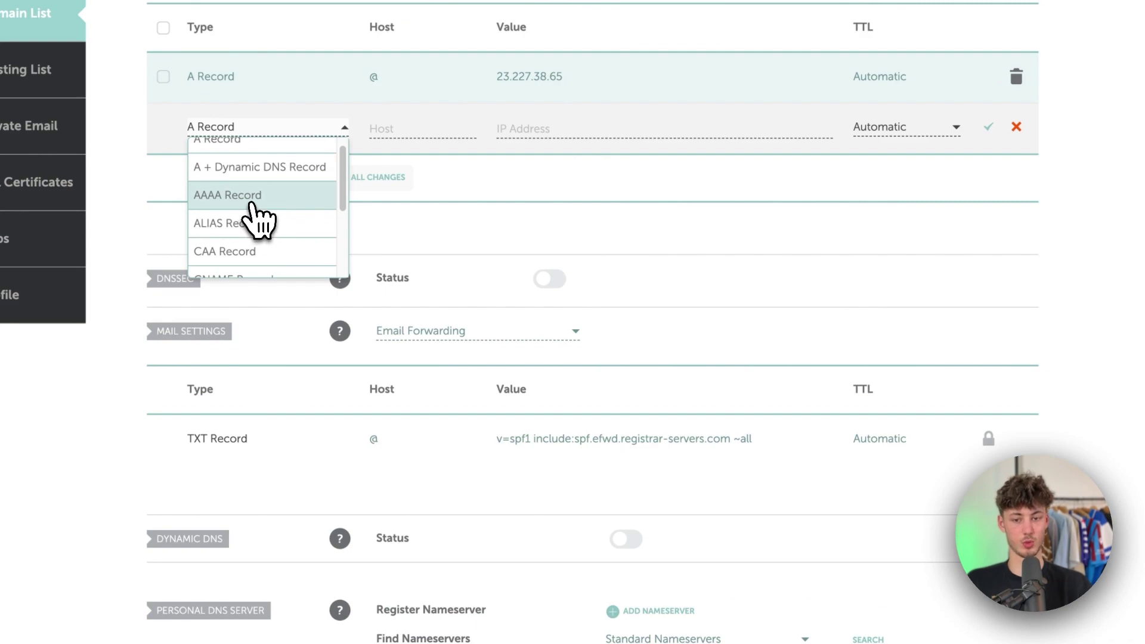
click(251, 199)
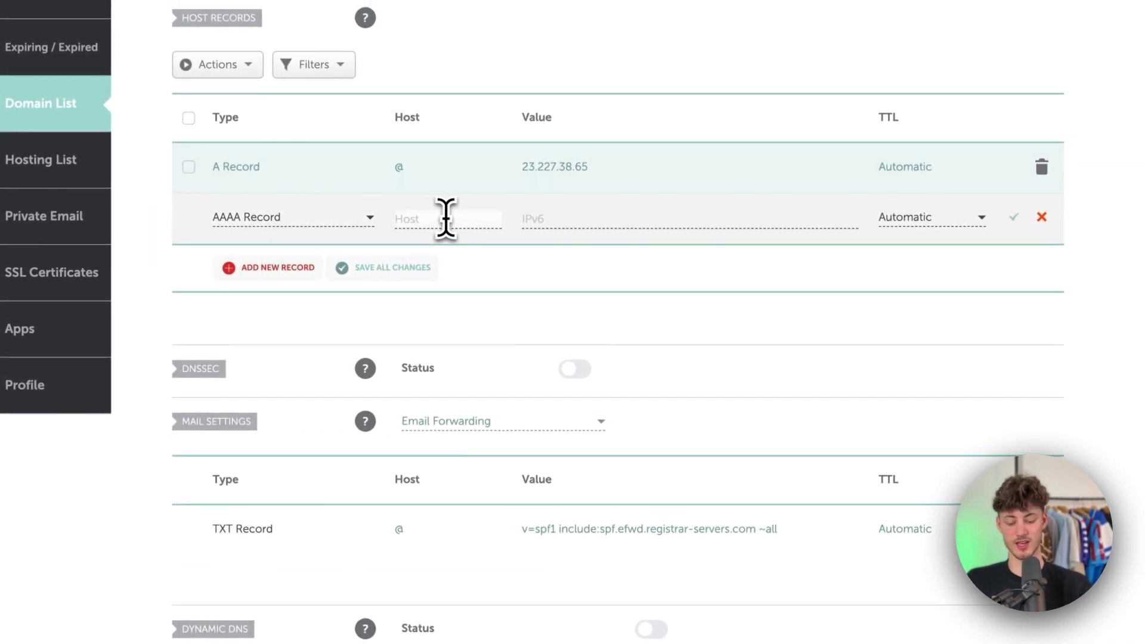
scroll(580, 311, up, 1)
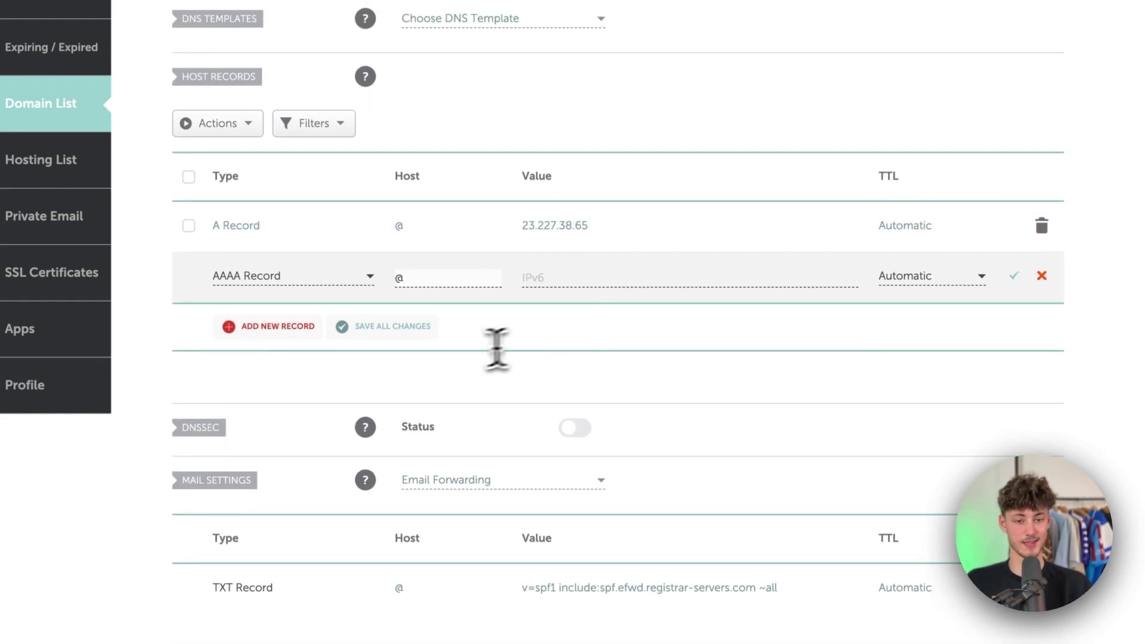
key(super+Tab)
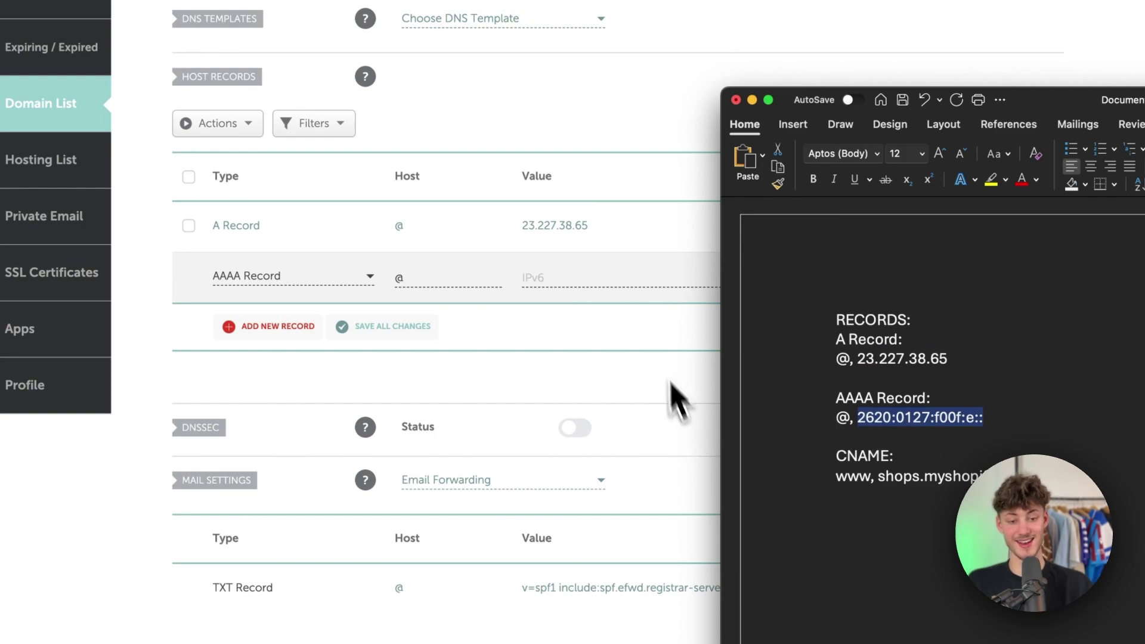
key(super+Tab)
click(559, 279)
text(2620:0127:f00f:e::)
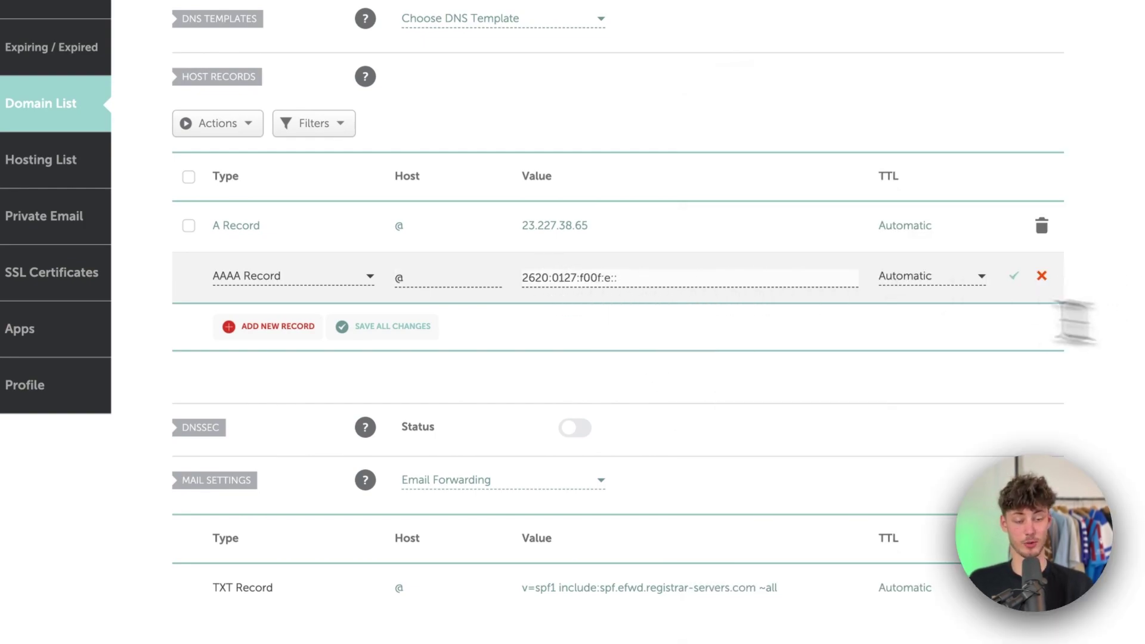
click(1013, 276)
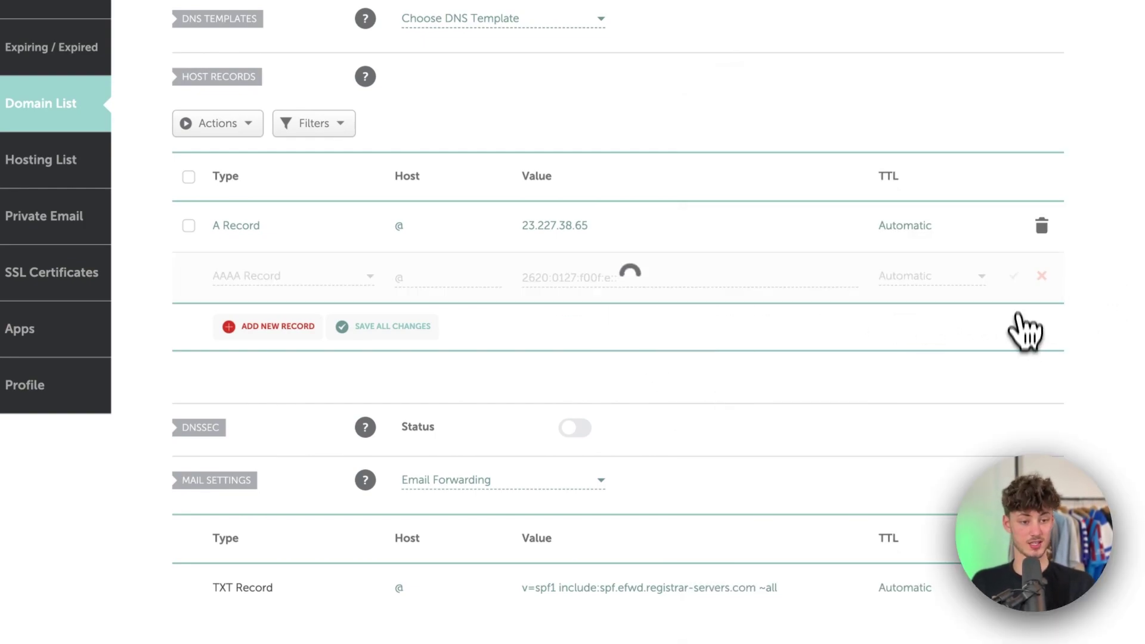
Add a CNAME record row with host www and target shops.myshopify.com
click(263, 326)
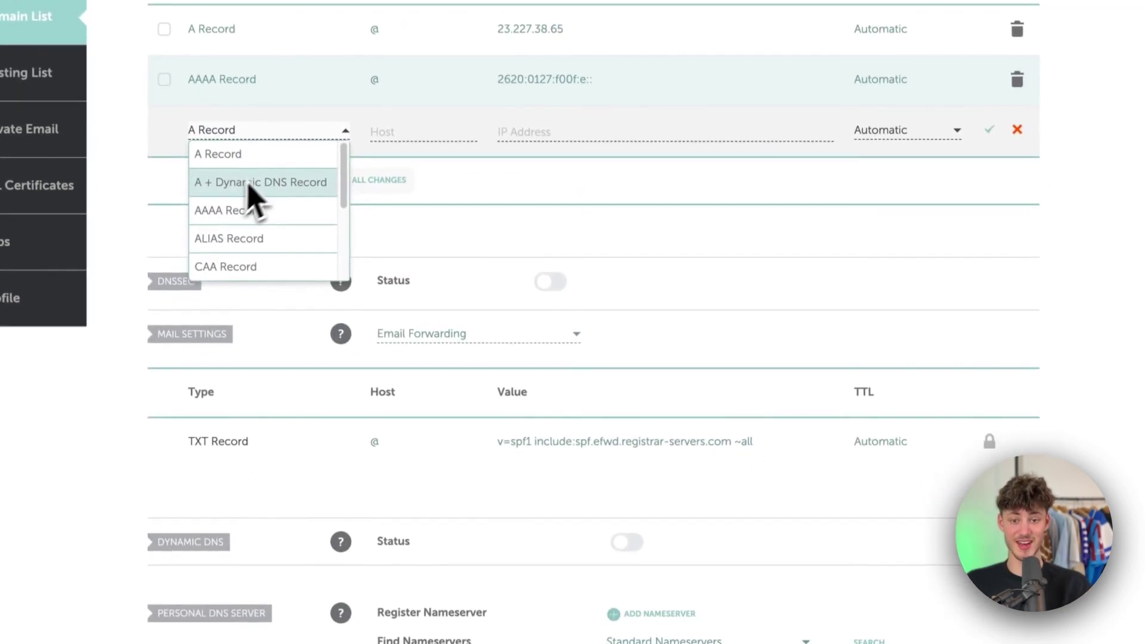
scroll(248, 265, down, 2)
click(246, 250)
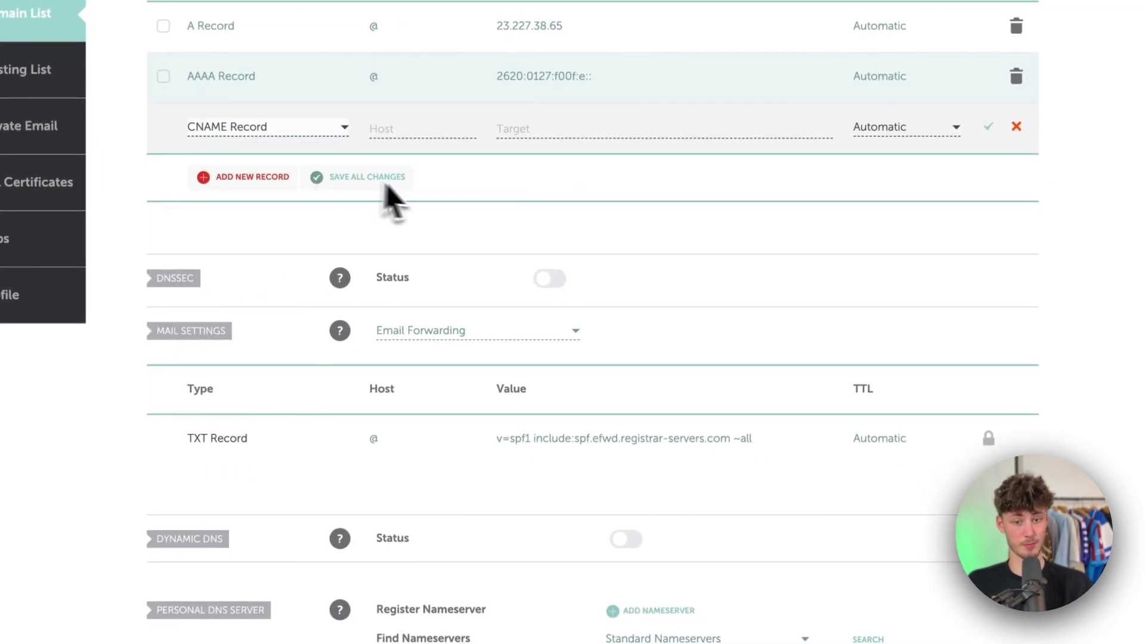
scroll(400, 221, up, 4)
click(414, 349)
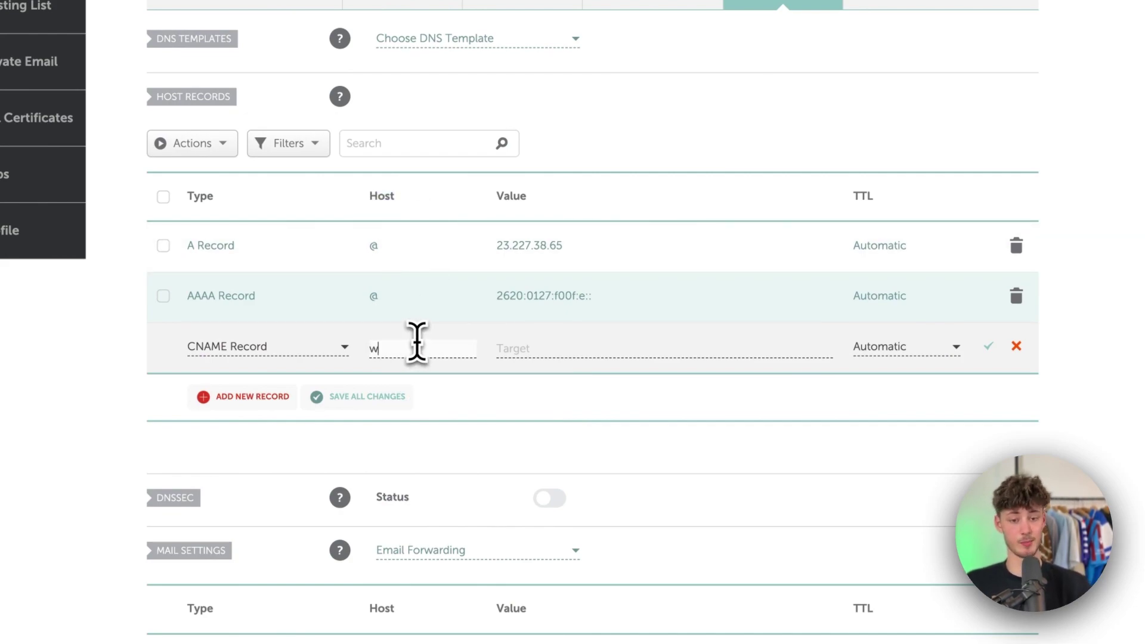
click(587, 353)
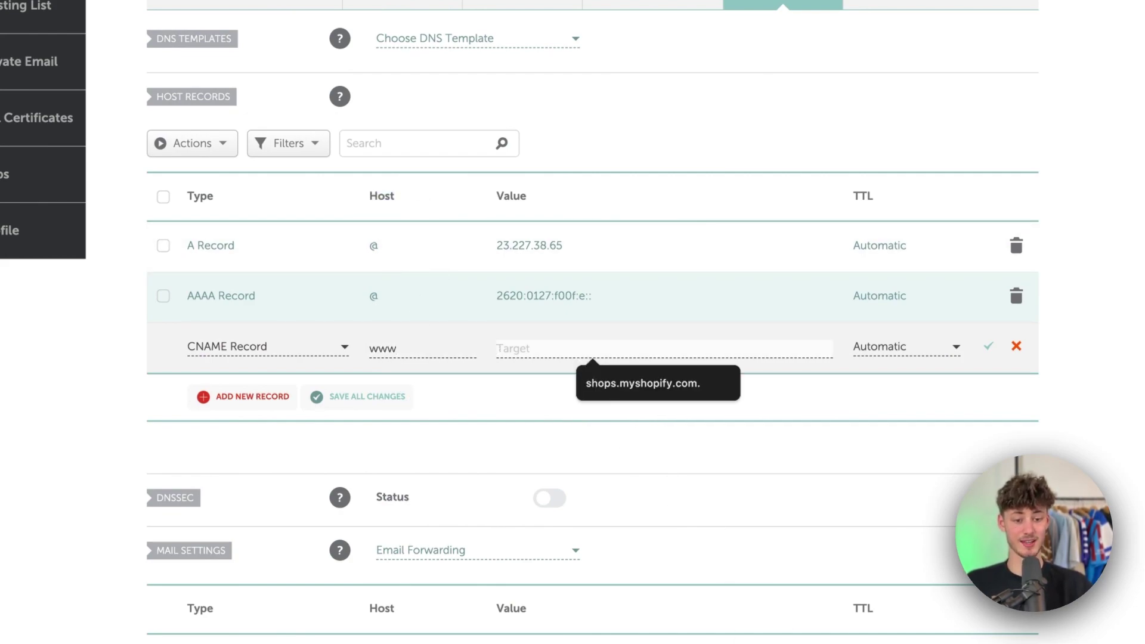
key(super+Tab)
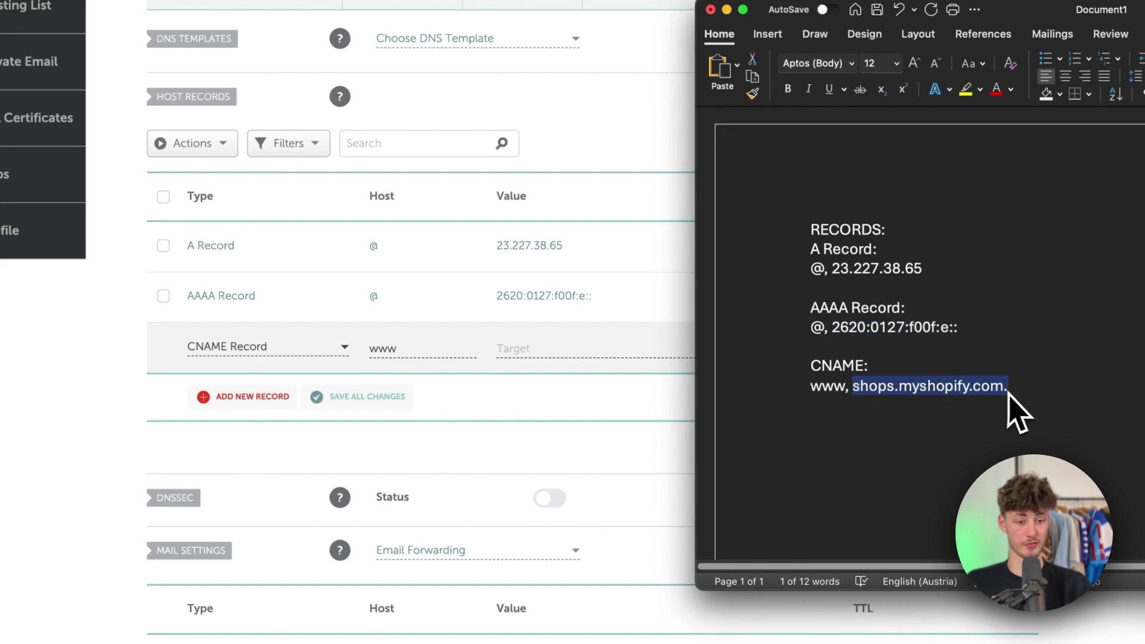
click(549, 370)
text(shops.myshopify.com.)
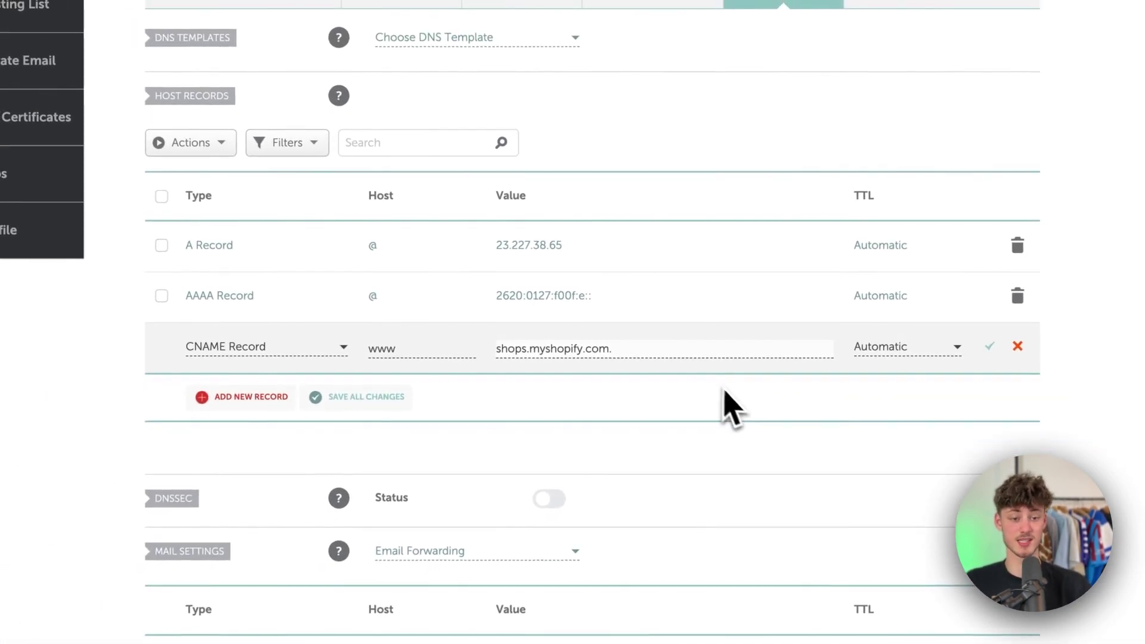
Save the www CNAME row, then copy the krausecompany.online domain title text
click(989, 347)
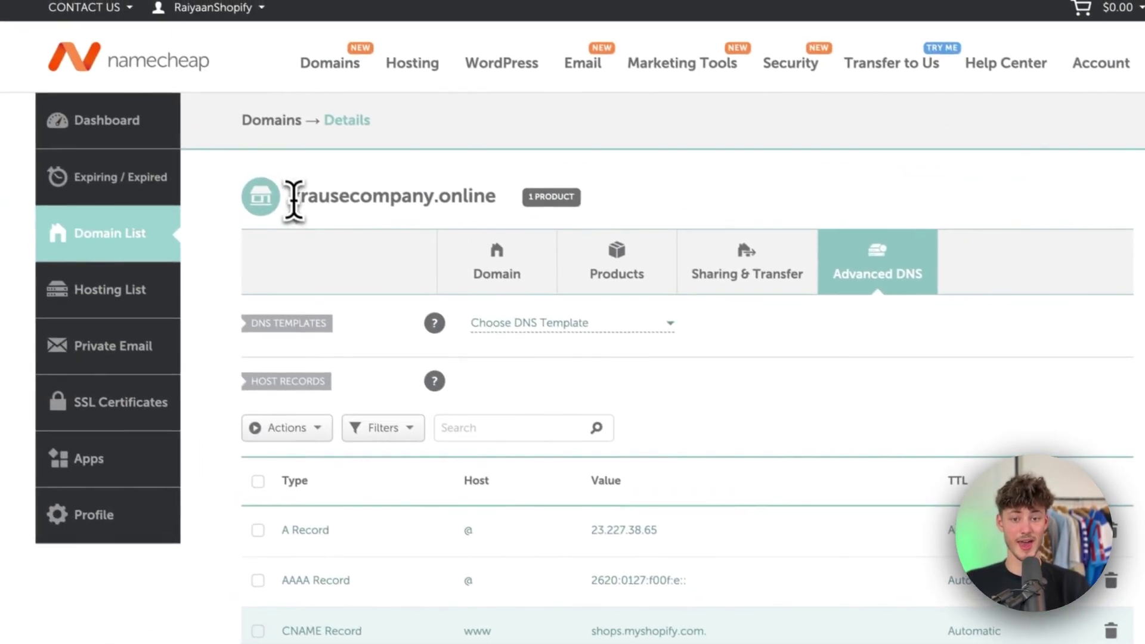
drag(295, 200, 473, 200)
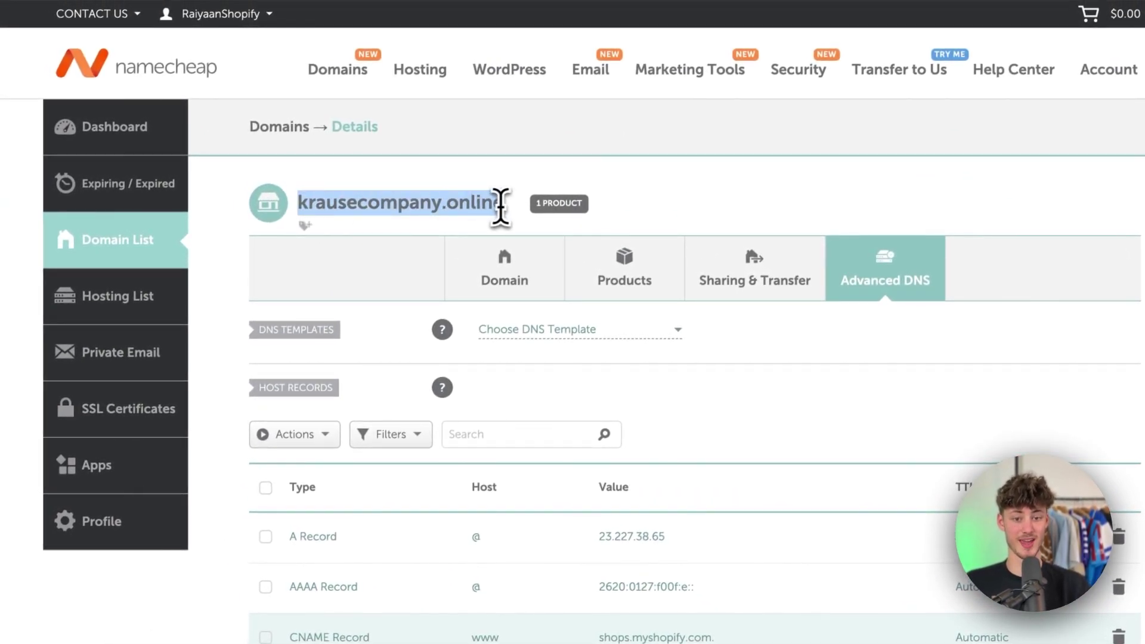
right_click(471, 201)
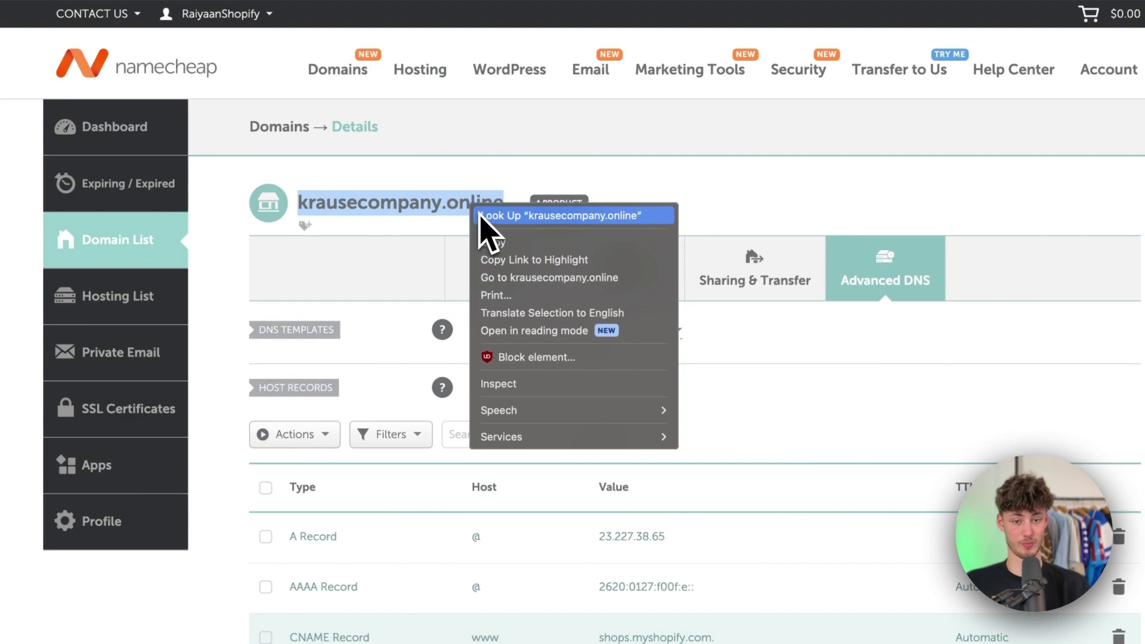
click(490, 244)
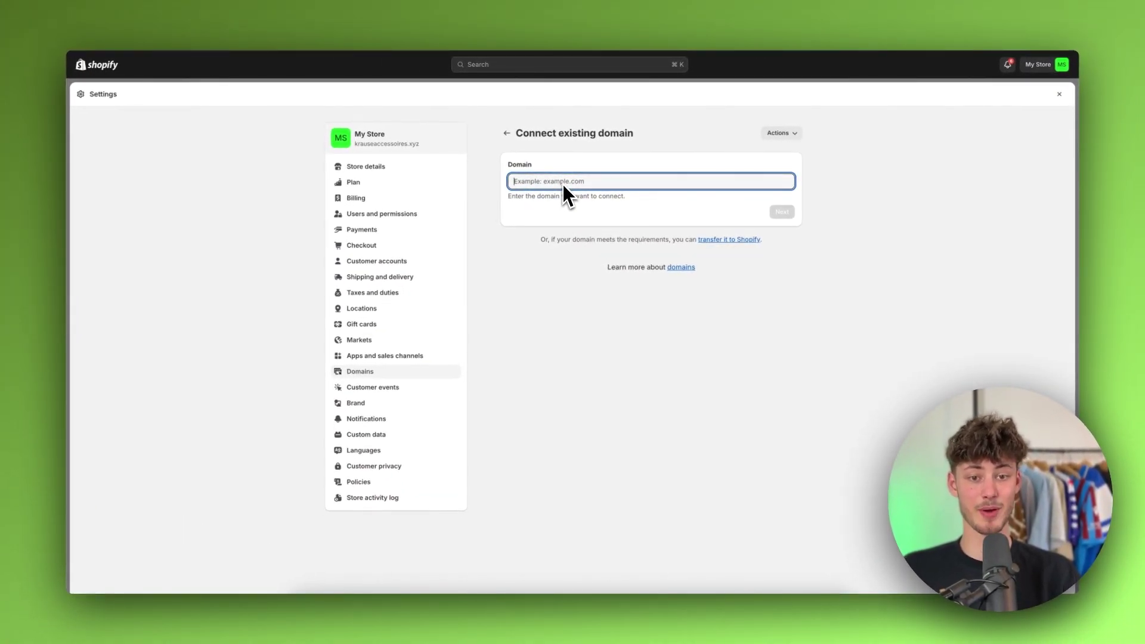
key(super+v)
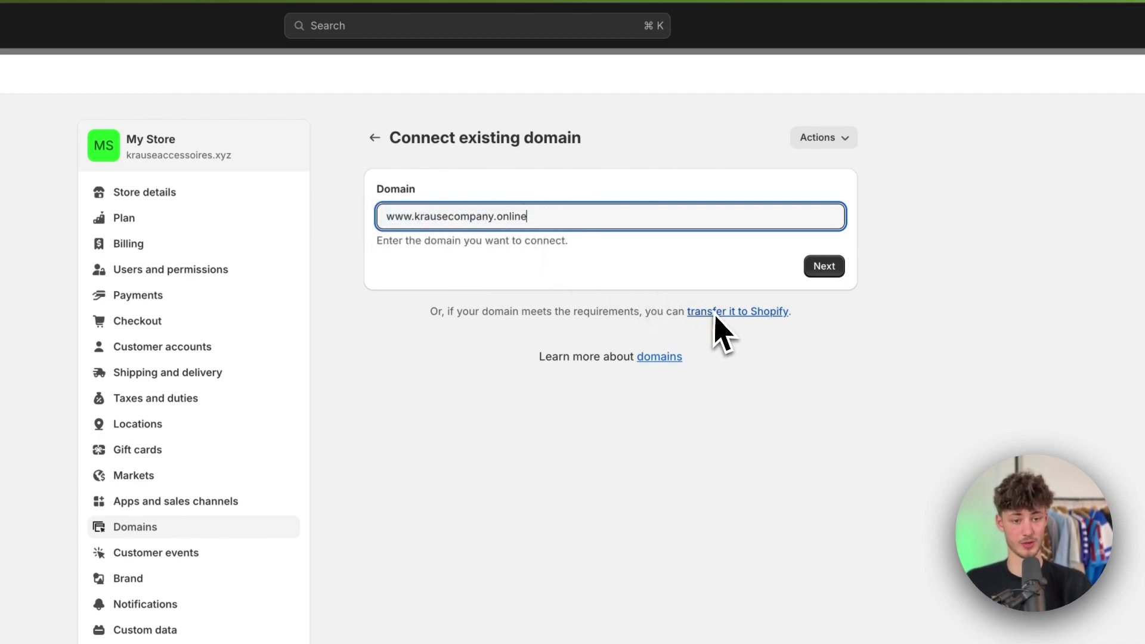
click(832, 276)
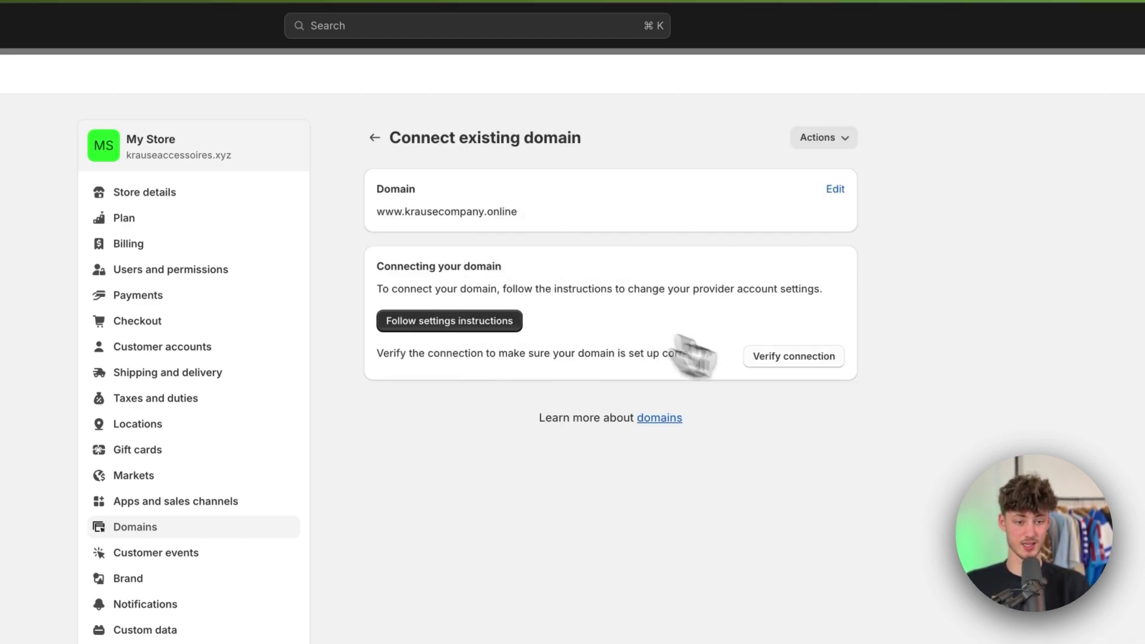
click(803, 360)
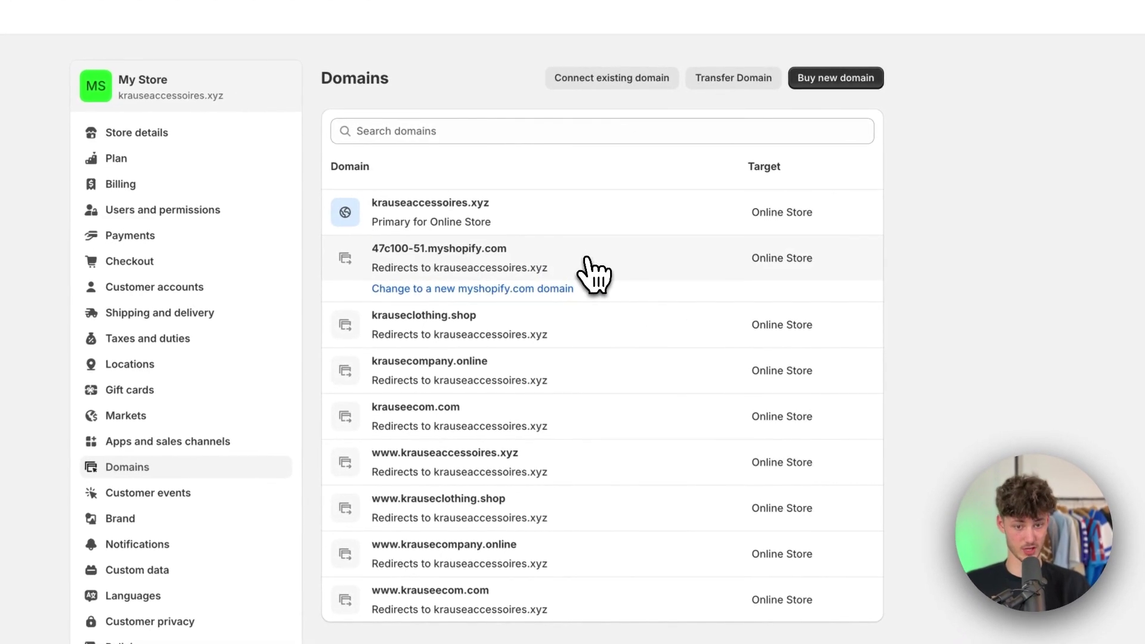
Change krausecompany.online's domain type to Primary domain and return to the domains list
click(430, 372)
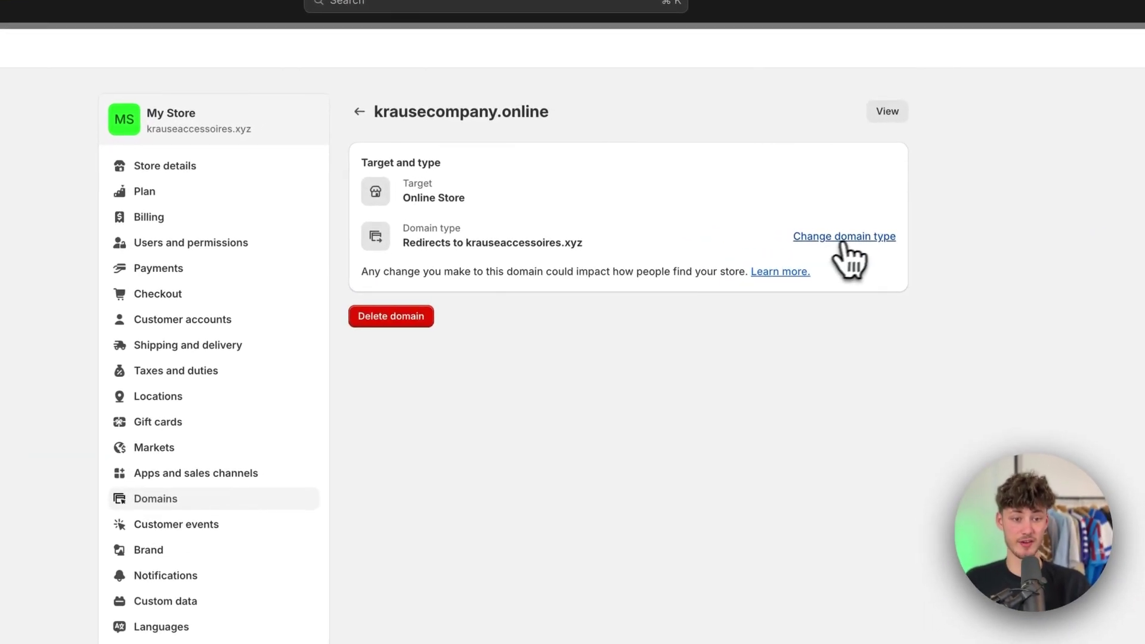
click(783, 210)
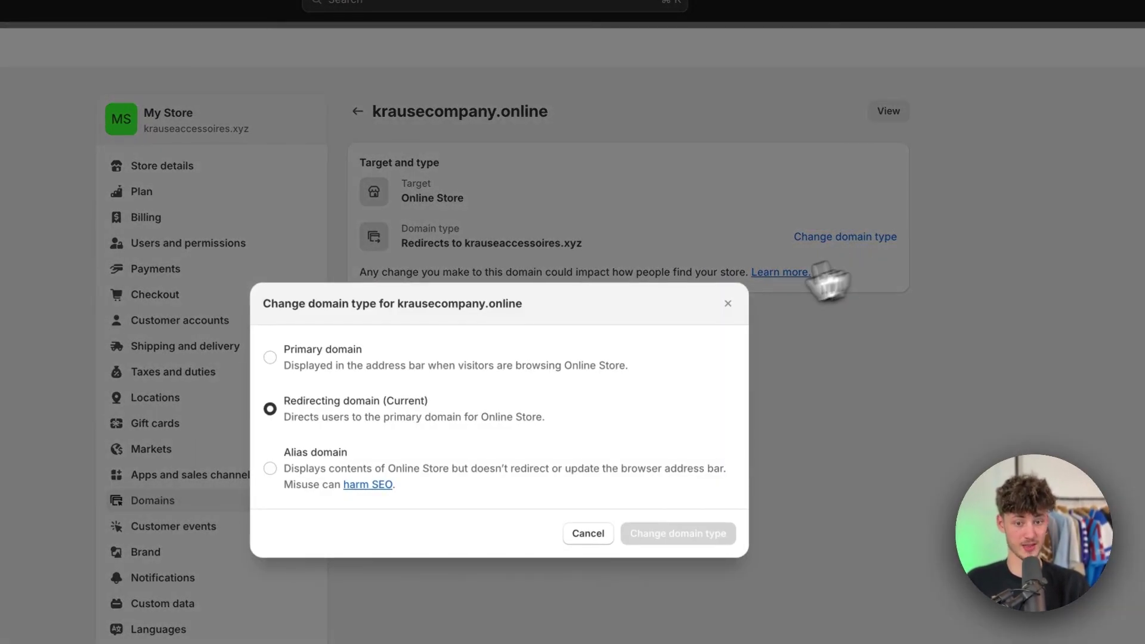
click(347, 358)
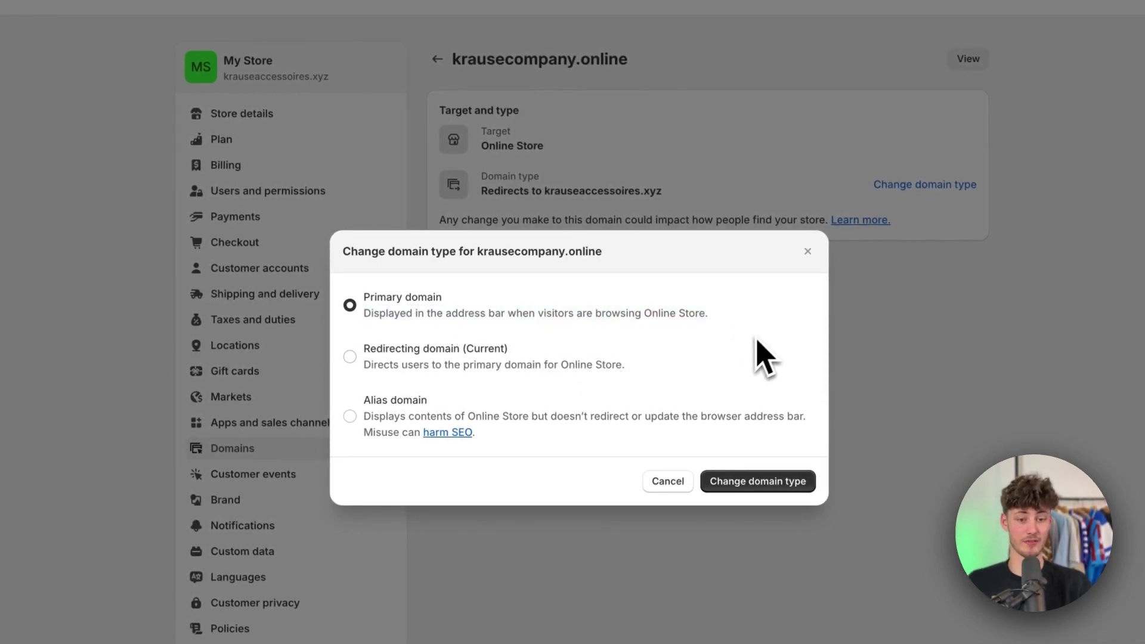
click(779, 482)
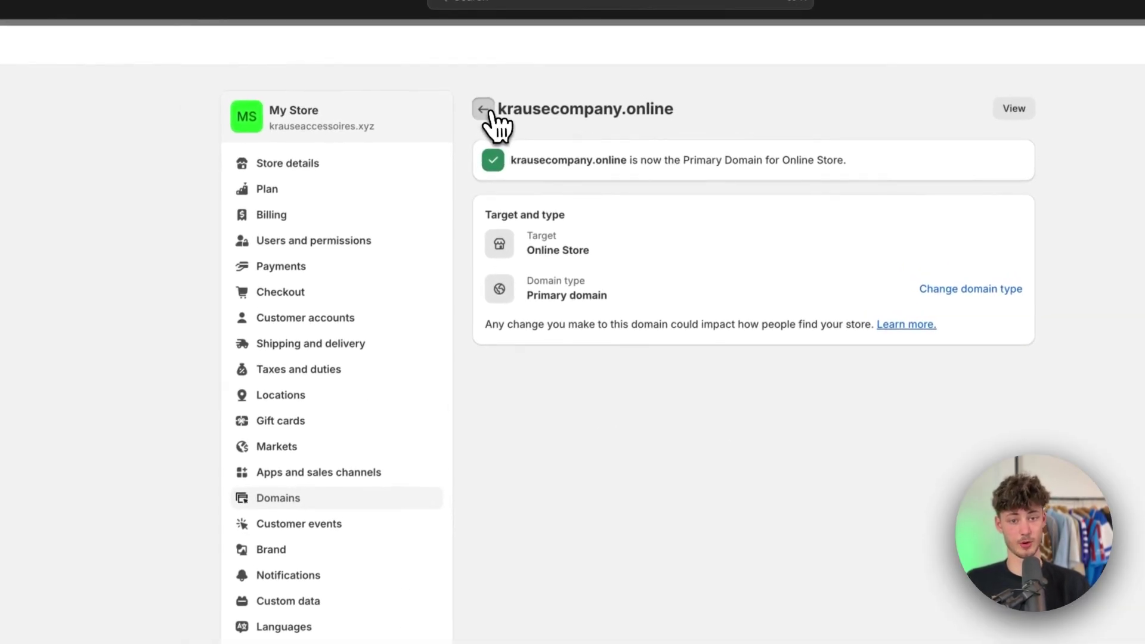
click(437, 58)
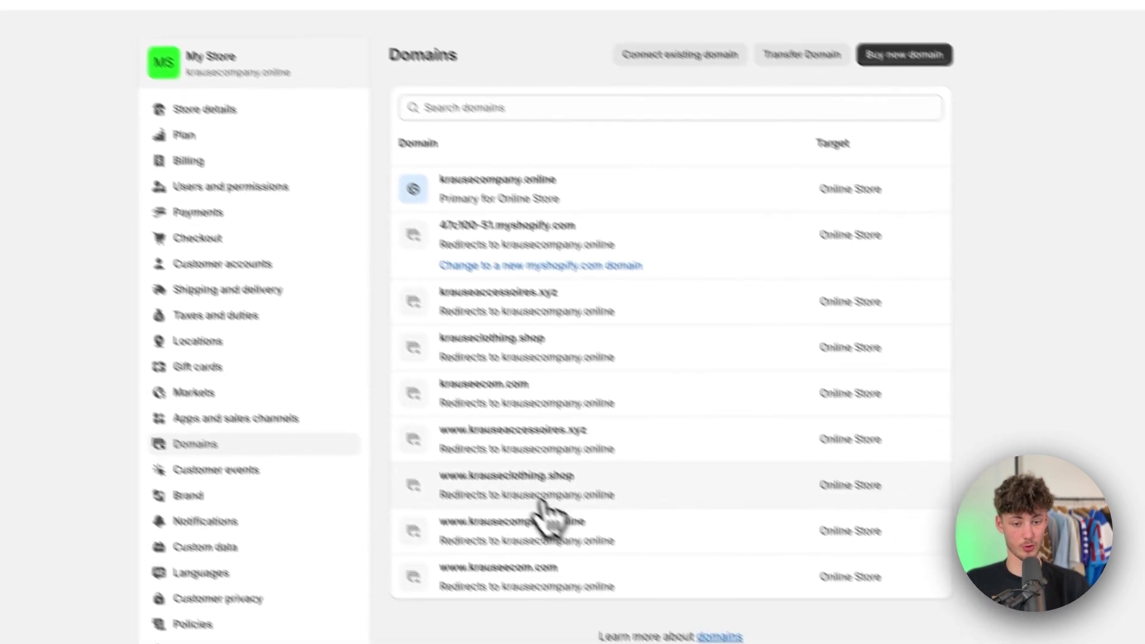
click(640, 593)
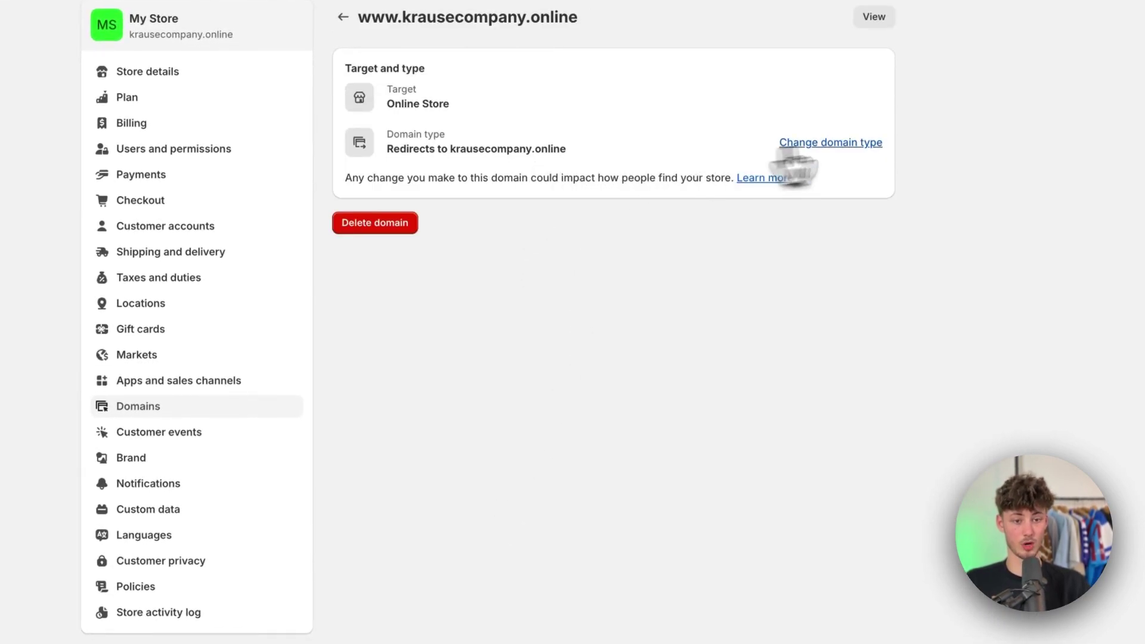
click(795, 143)
click(273, 253)
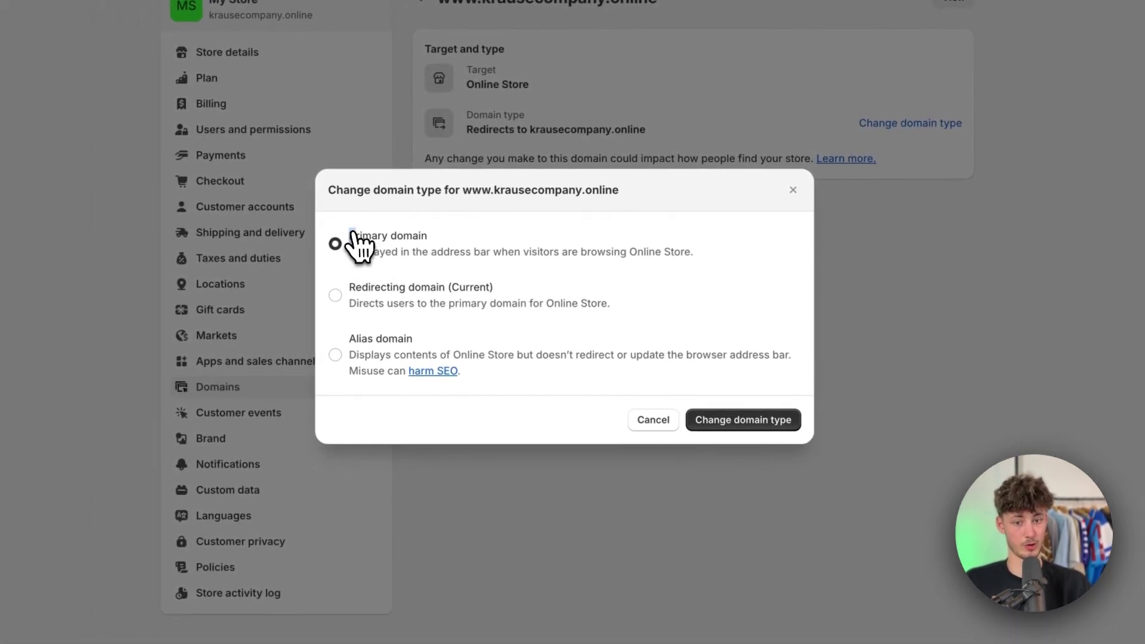
click(750, 420)
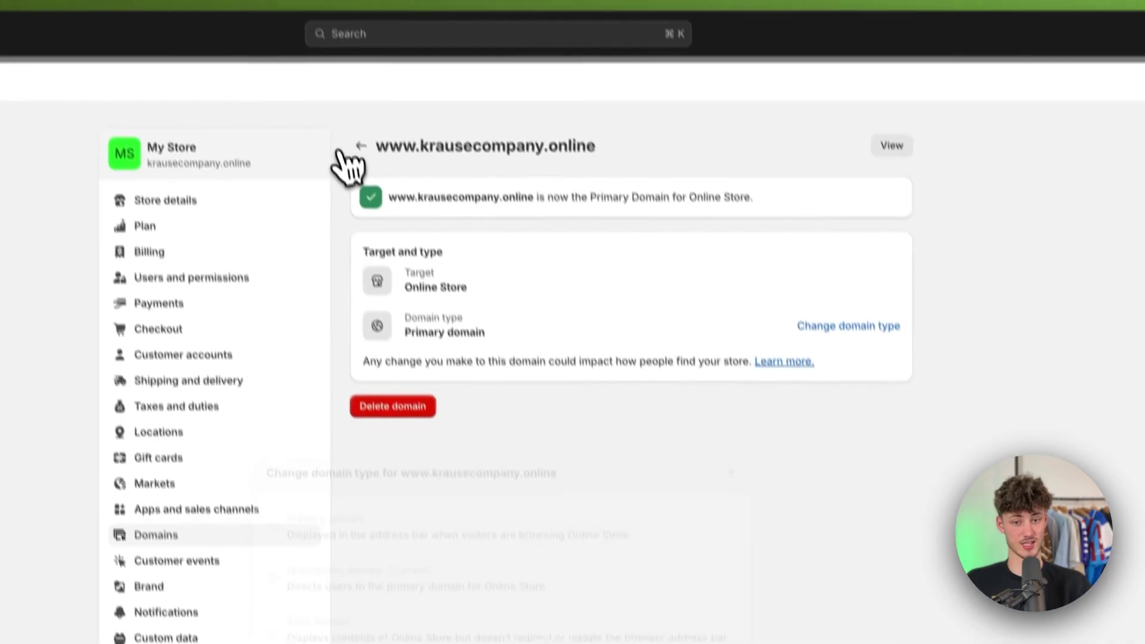
drag(601, 146, 390, 145)
right_click(447, 147)
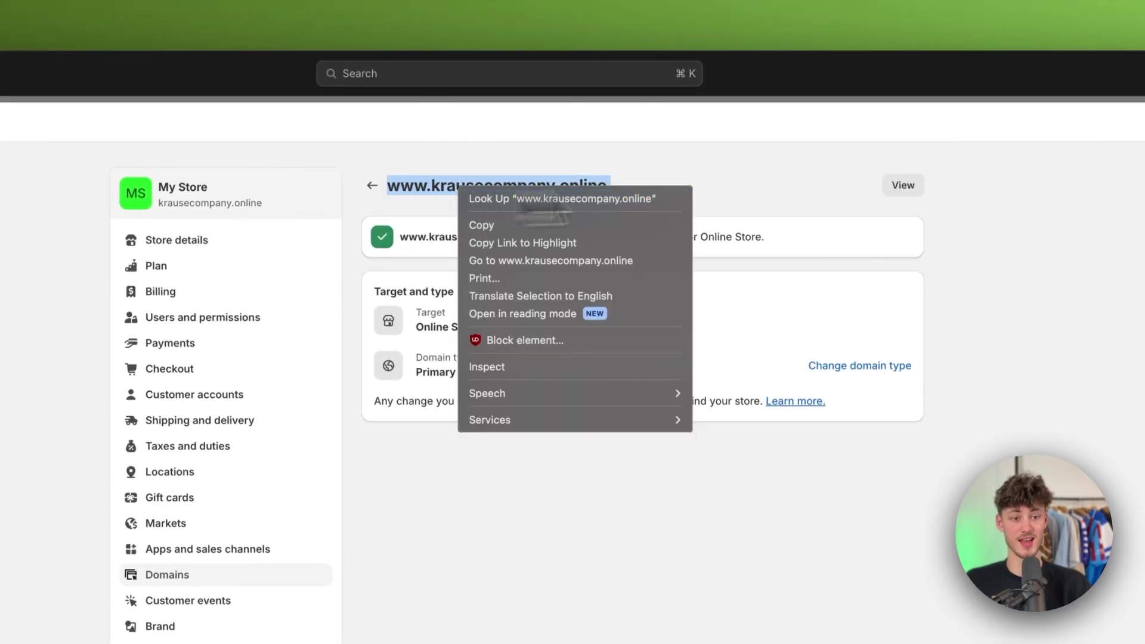
click(537, 225)
click(902, 184)
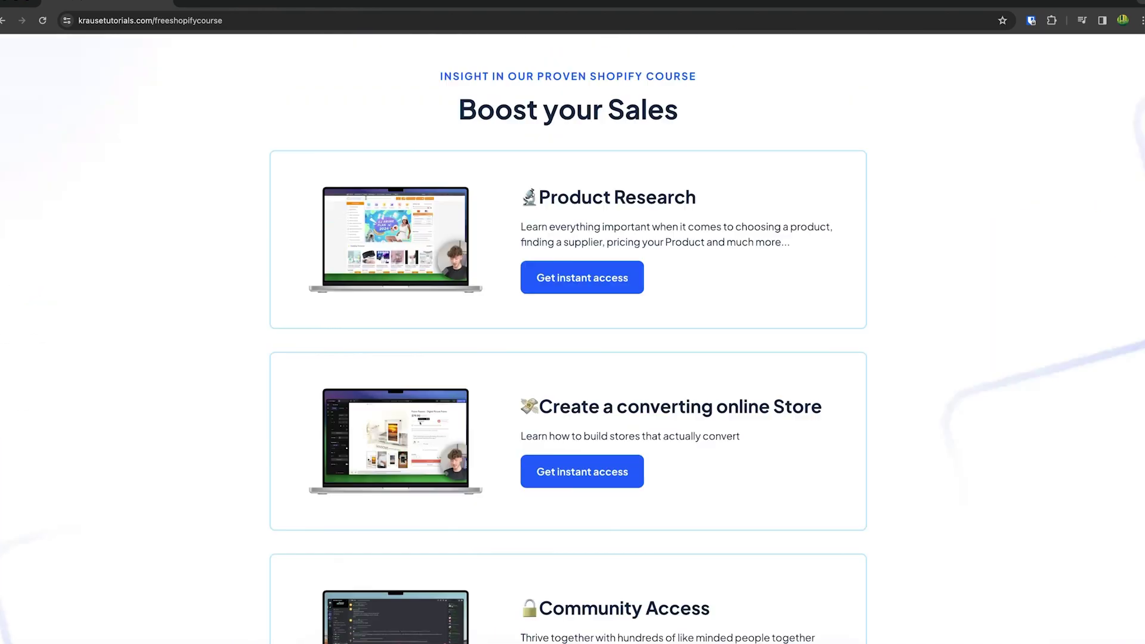
Scroll the free Shopify course page at krausetutorials.com/freeshopifycourse
scroll(572, 322, up, 6)
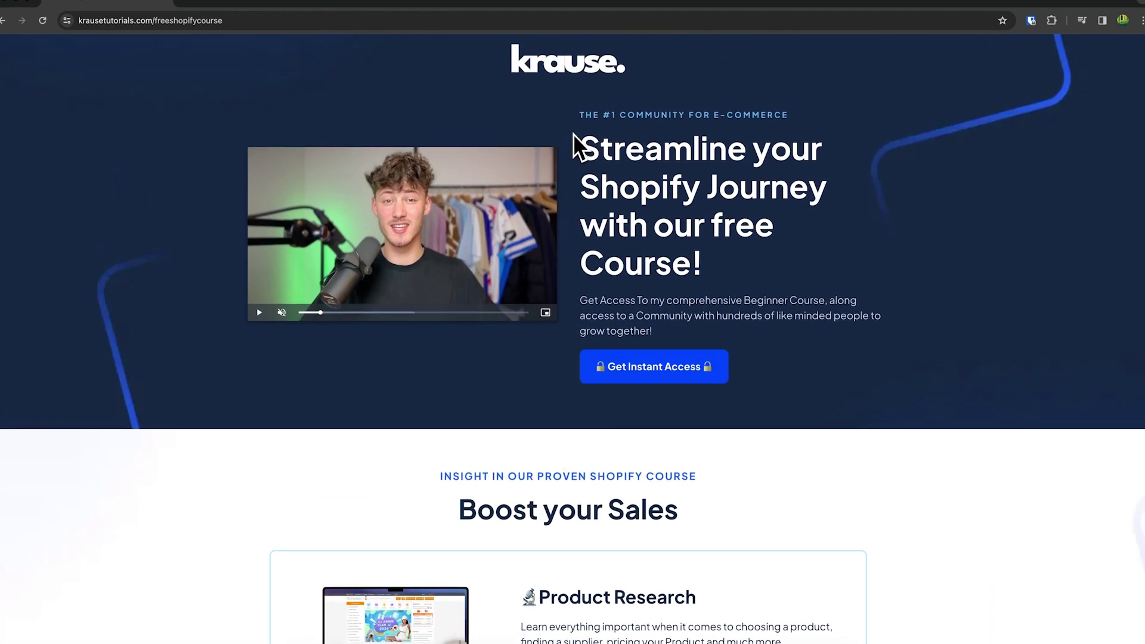